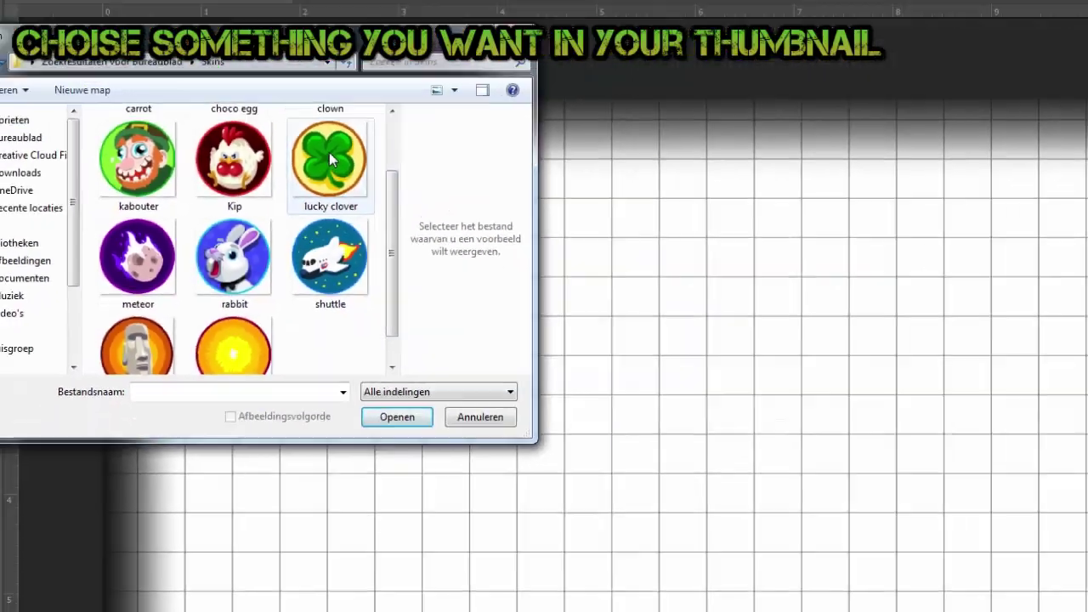
- Open lucky clover.png as its own document from the Open dialog
{"action": "double_click", "coordinate": [329, 152]}
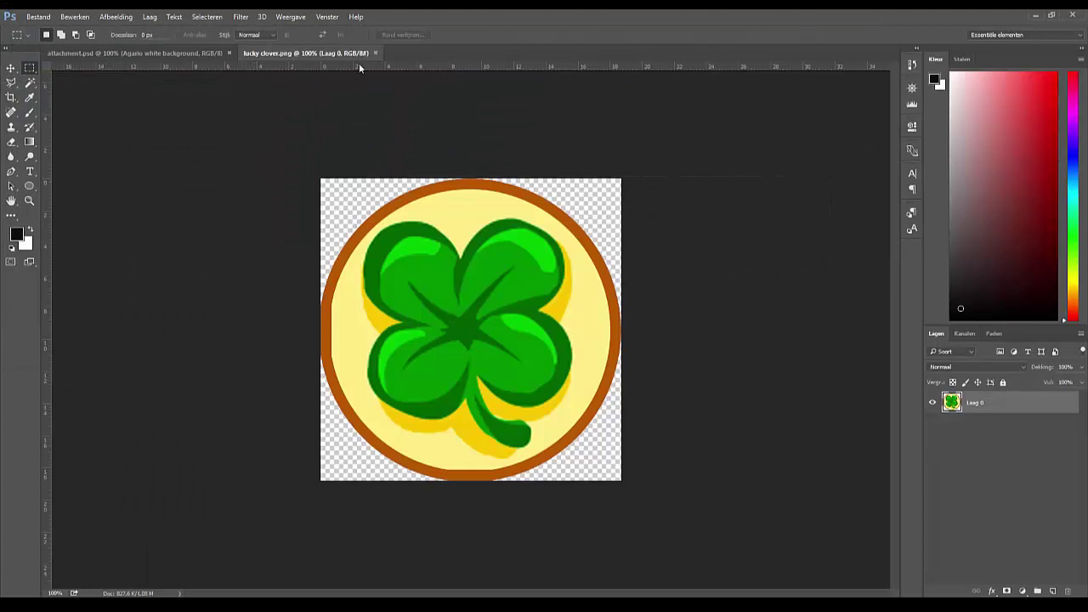
- Copy the lucky clover layer into attachment.psd and scale it to about 22%, centred on the grid
{"action": "left_click_drag", "start_coordinate": [951, 402], "coordinate": [344, 257]}
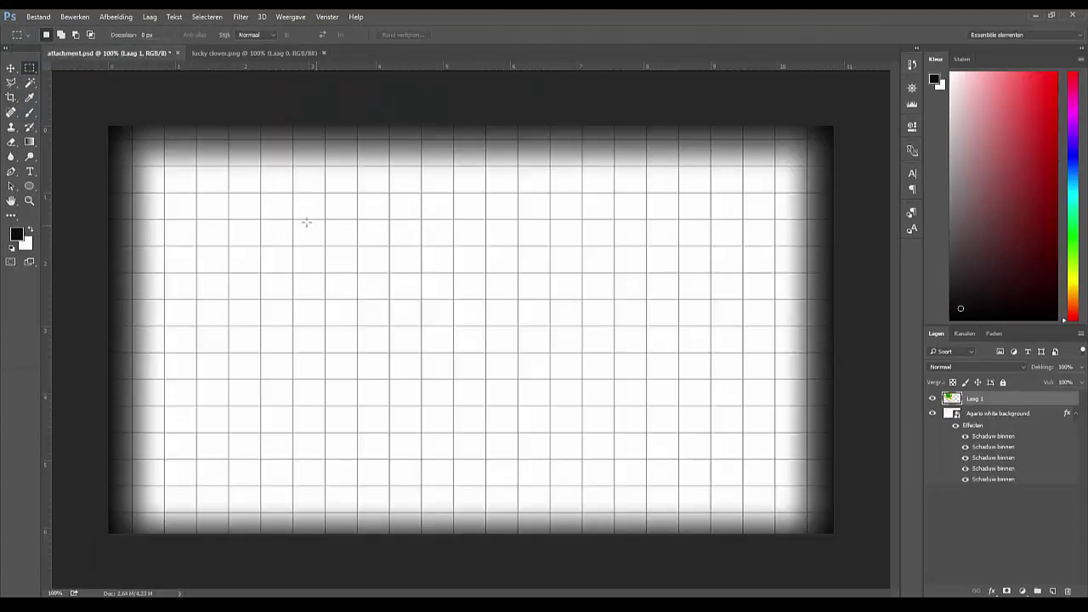
{"action": "key", "text": "ctrl+t"}
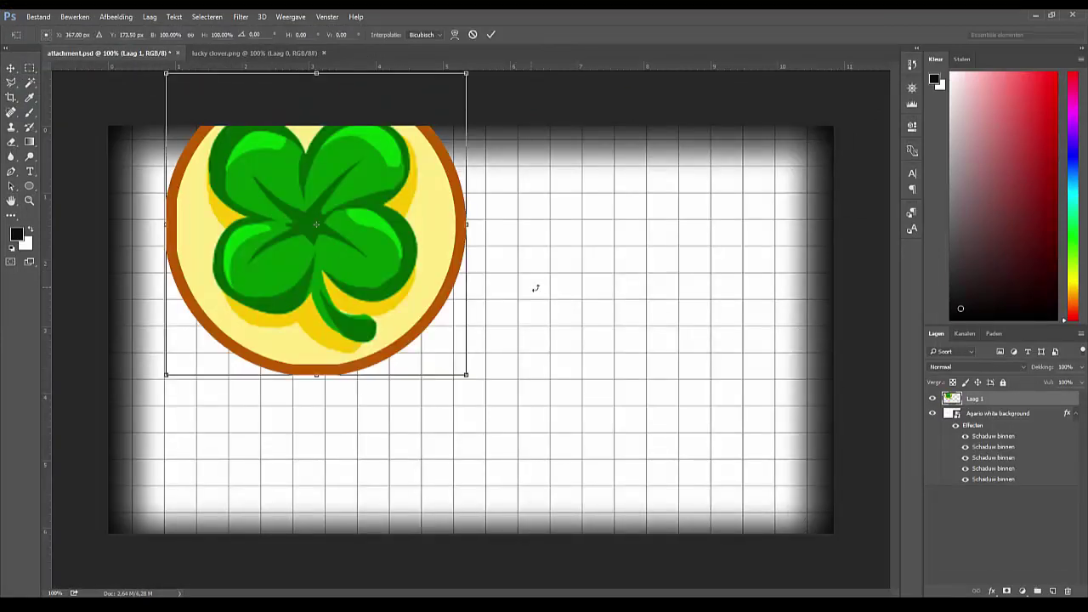
{"action": "mouse_move", "coordinate": [469, 381]}
{"action": "left_mouse_down"}
{"action": "mouse_move", "coordinate": [441, 380]}
{"action": "mouse_move", "coordinate": [393, 323]}
{"action": "left_mouse_up"}
{"action": "left_click_drag", "start_coordinate": [324, 255], "coordinate": [366, 297]}
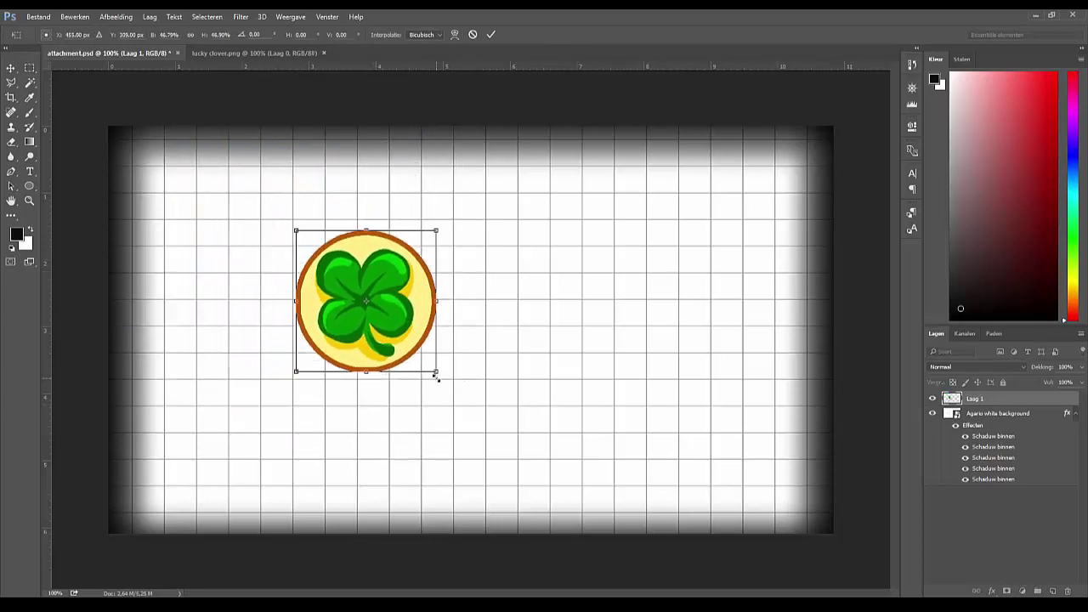
{"action": "left_click_drag", "start_coordinate": [433, 369], "coordinate": [420, 357]}
{"action": "mouse_move", "coordinate": [379, 297]}
{"action": "left_mouse_down"}
{"action": "mouse_move", "coordinate": [379, 337]}
{"action": "mouse_move", "coordinate": [288, 322]}
{"action": "mouse_move", "coordinate": [263, 340]}
{"action": "mouse_move", "coordinate": [291, 392]}
{"action": "left_mouse_up"}
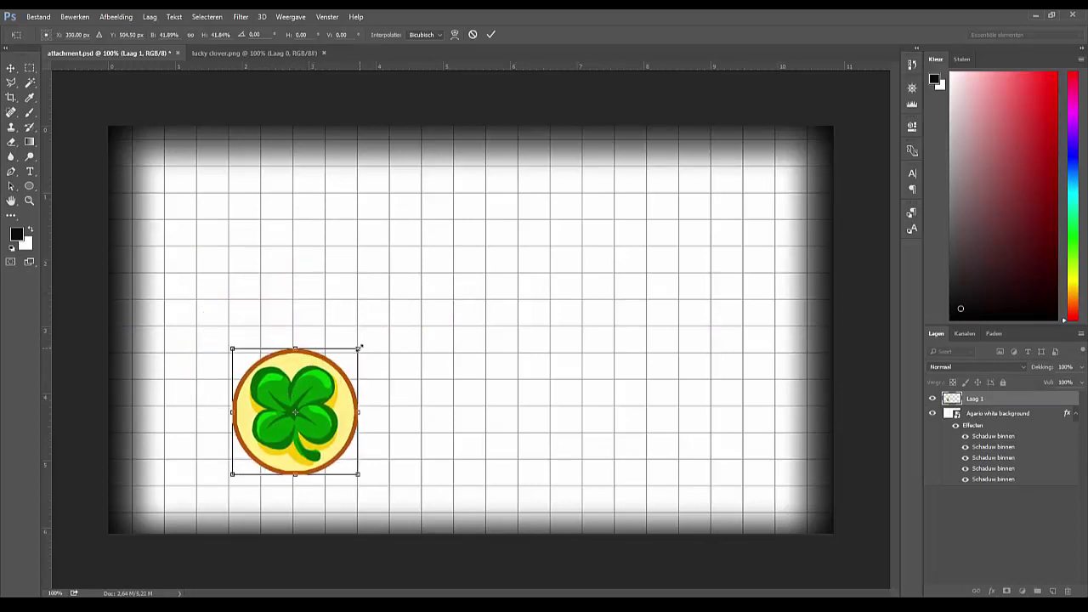
{"action": "left_click_drag", "start_coordinate": [361, 347], "coordinate": [349, 356]}
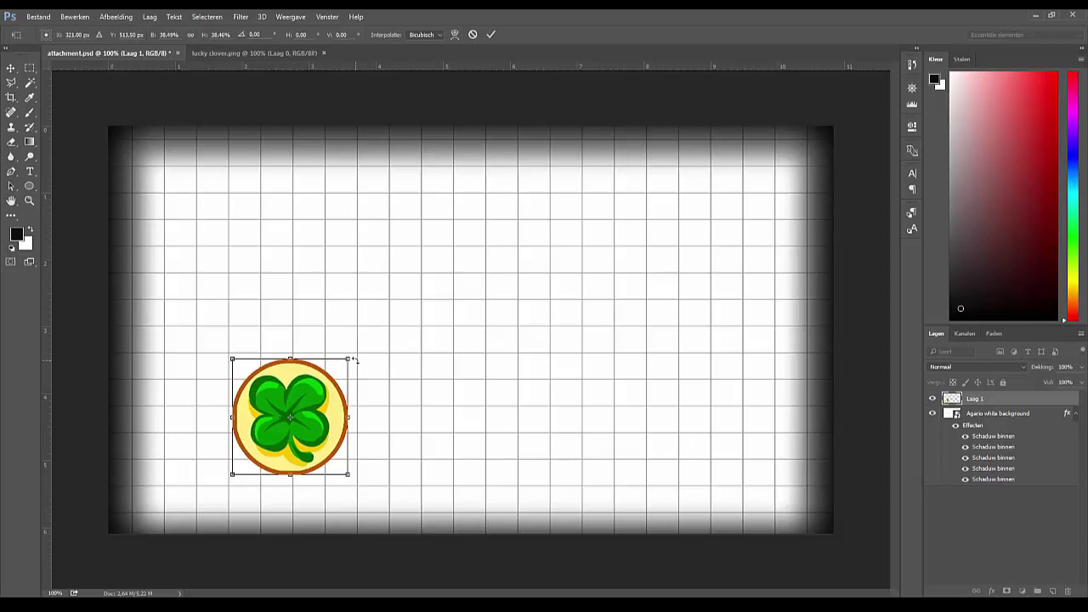
{"action": "mouse_move", "coordinate": [316, 384]}
{"action": "left_mouse_down"}
{"action": "mouse_move", "coordinate": [391, 377]}
{"action": "mouse_move", "coordinate": [360, 354]}
{"action": "left_mouse_up"}
{"action": "left_click_drag", "start_coordinate": [393, 433], "coordinate": [379, 419]}
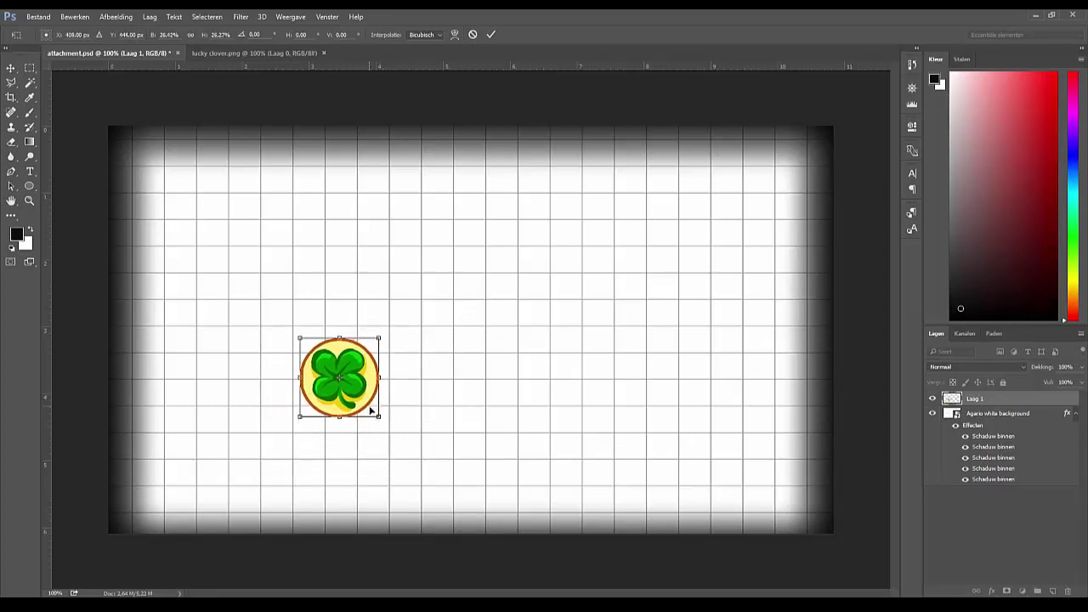
{"action": "left_click_drag", "start_coordinate": [351, 352], "coordinate": [483, 352]}
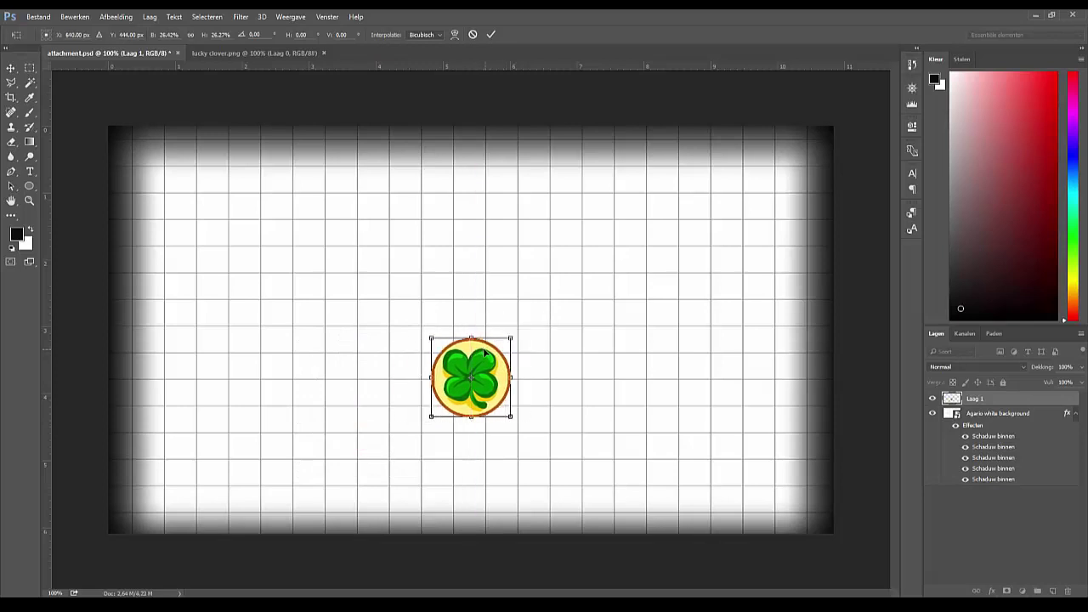
{"action": "left_click_drag", "start_coordinate": [511, 337], "coordinate": [481, 374]}
- Commit the scaled clover, then duplicate it and move the copy just left of the original
{"action": "key", "text": "Return"}
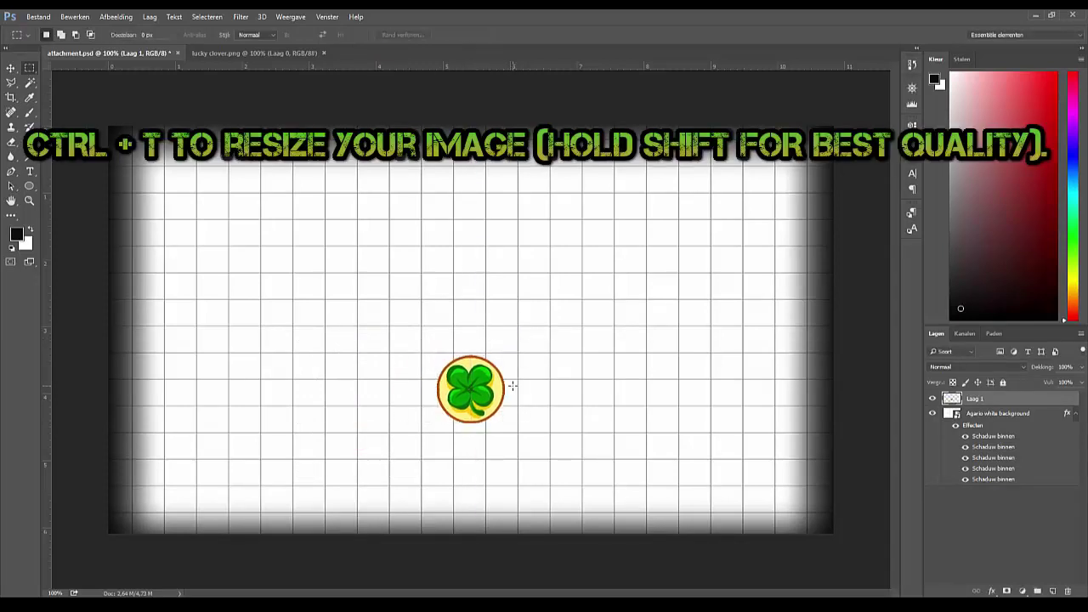
{"action": "right_click", "coordinate": [992, 398]}
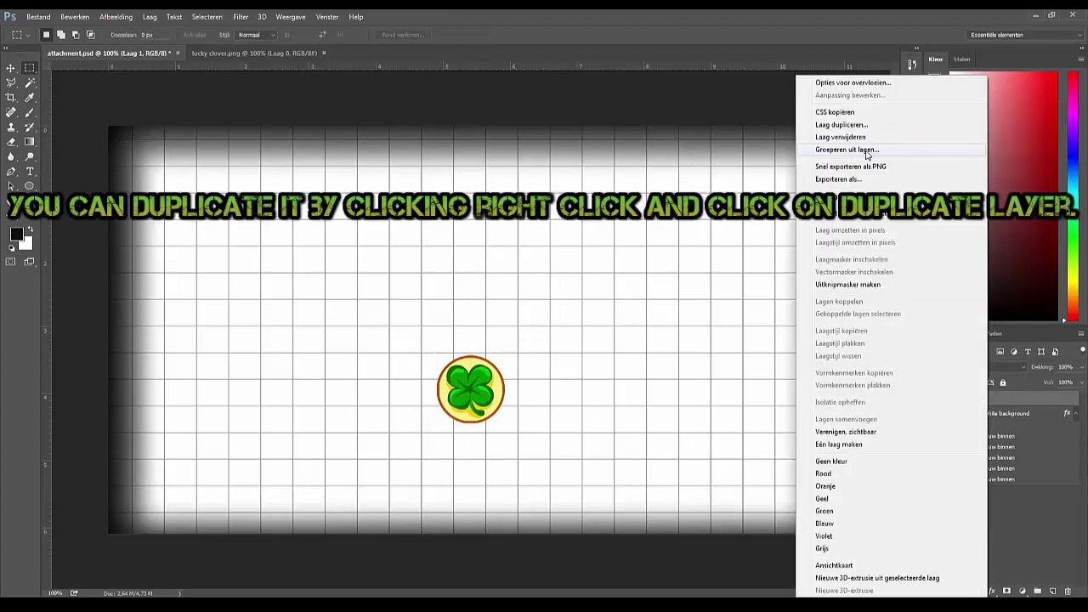
{"action": "left_click", "coordinate": [854, 129]}
{"action": "key", "text": "Return"}
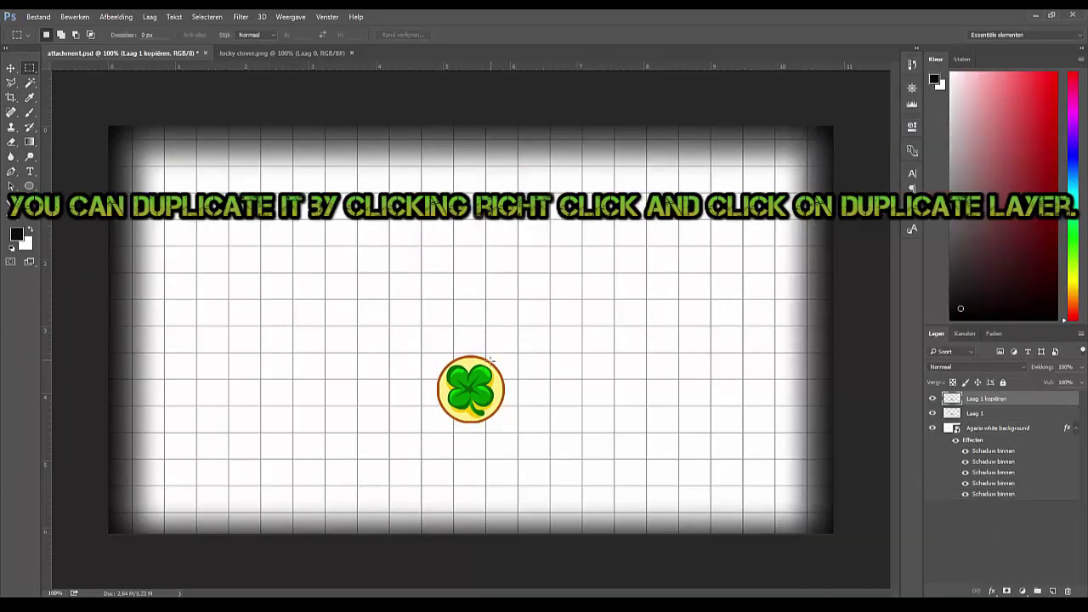
{"action": "left_click", "coordinate": [12, 68]}
{"action": "left_click_drag", "start_coordinate": [478, 376], "coordinate": [434, 366]}
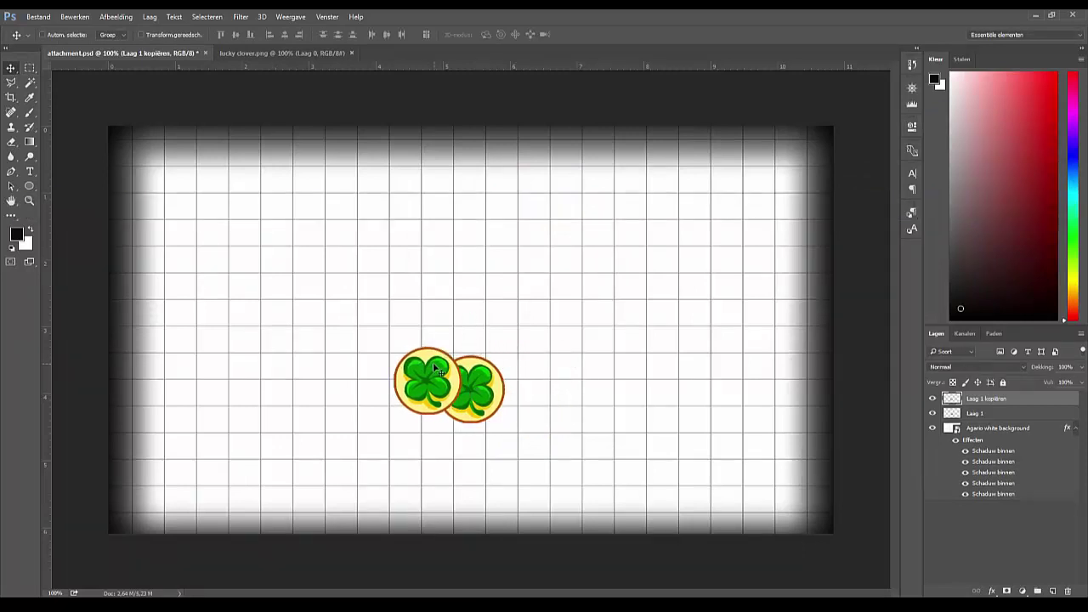
- Add two more clover copies, one up-left of the others and one to the right
{"action": "right_click", "coordinate": [965, 401]}
{"action": "left_click", "coordinate": [819, 125]}
{"action": "left_click", "coordinate": [643, 197]}
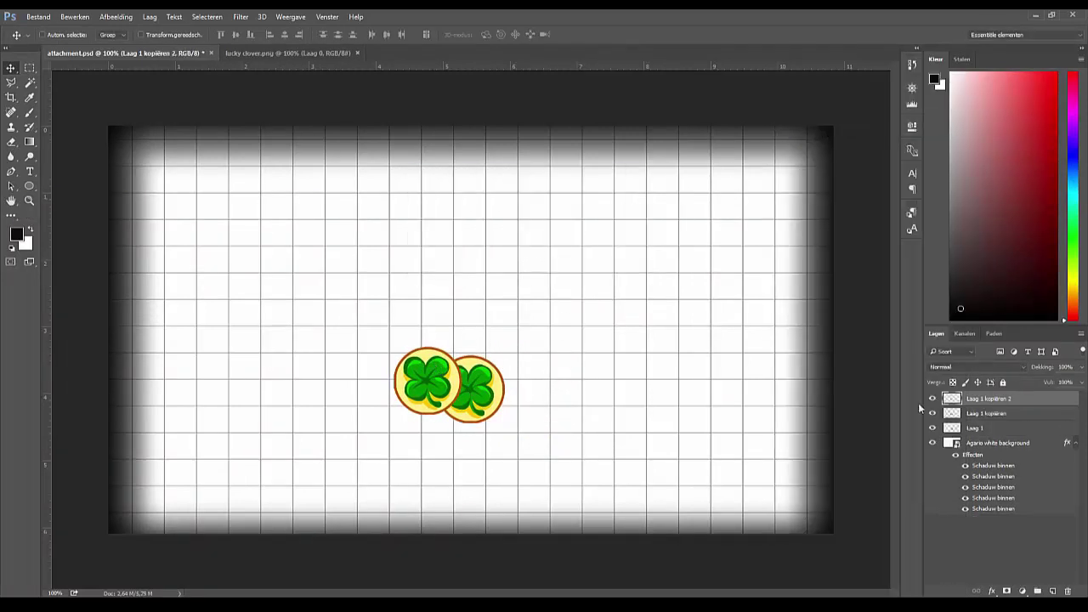
{"action": "left_click_drag", "start_coordinate": [381, 353], "coordinate": [336, 335]}
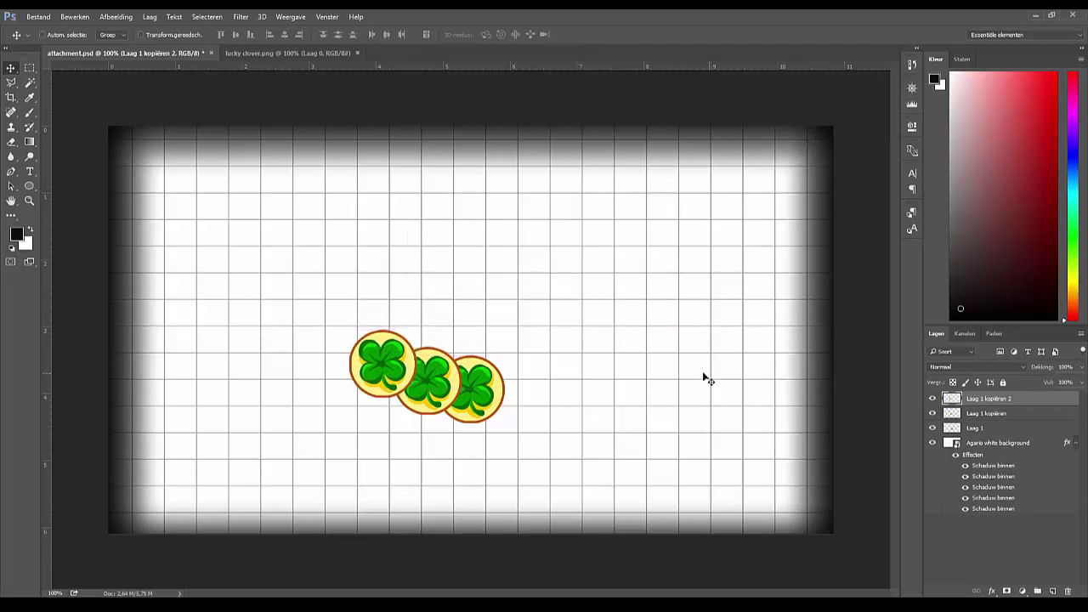
{"action": "right_click", "coordinate": [984, 410]}
{"action": "left_click", "coordinate": [825, 125]}
{"action": "key", "text": "Return"}
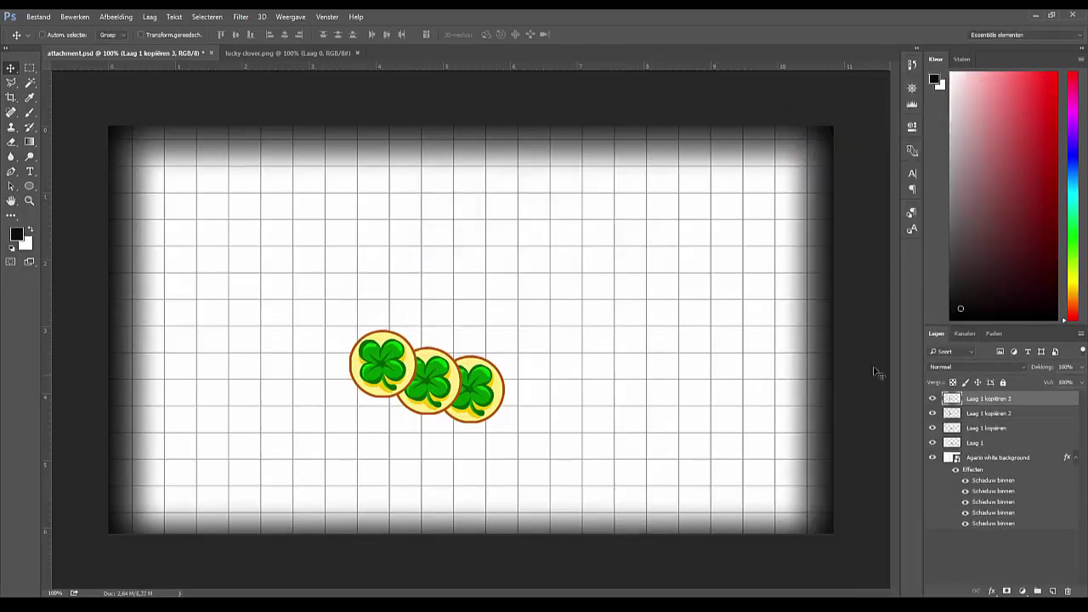
{"action": "left_click_drag", "start_coordinate": [540, 385], "coordinate": [582, 375]}
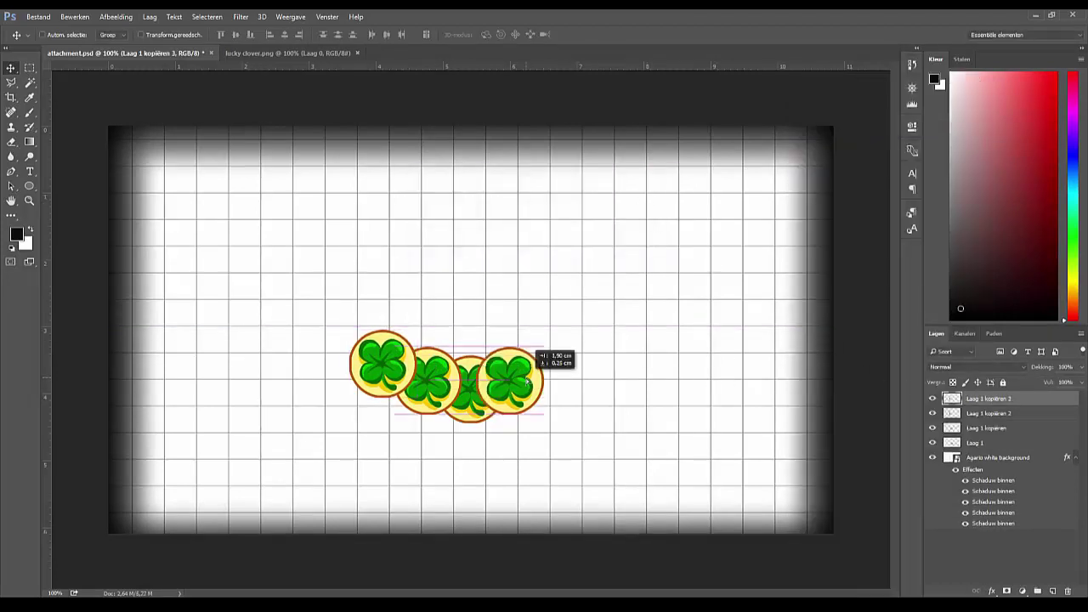
- Duplicate a fifth clover and move it up-right to finish the smile curve
{"action": "right_click", "coordinate": [971, 405]}
{"action": "left_click", "coordinate": [825, 125]}
{"action": "key", "text": "Return"}
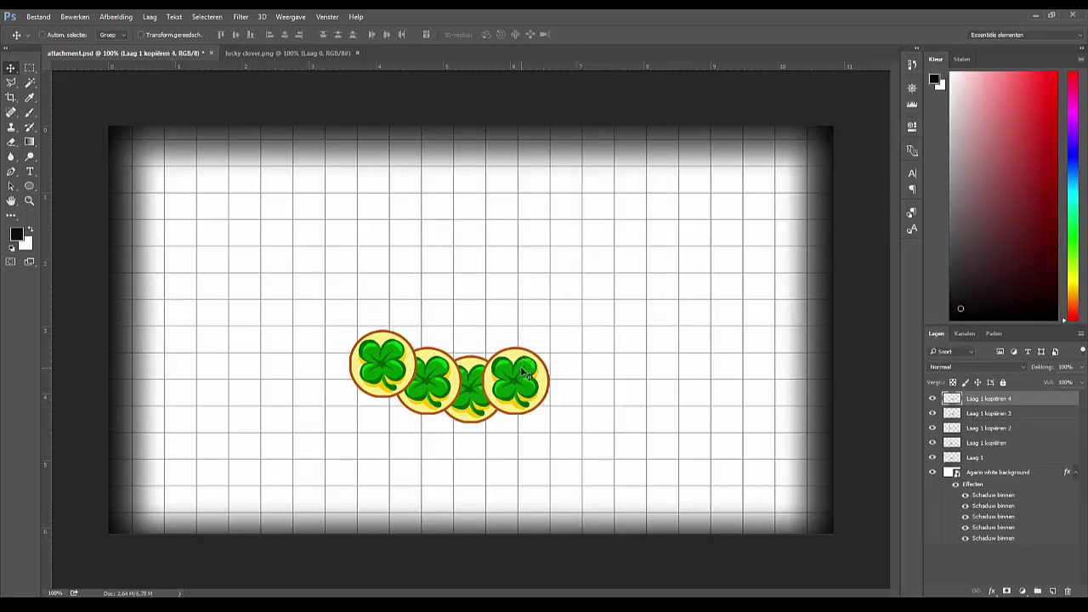
{"action": "left_click_drag", "start_coordinate": [521, 378], "coordinate": [565, 360]}
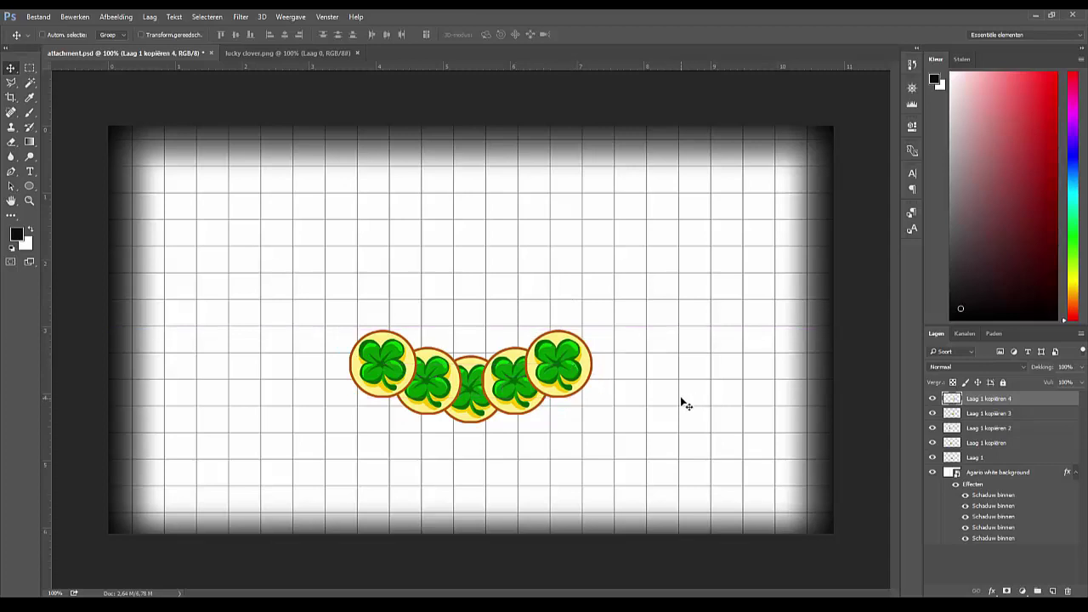
- Open kabouter.png from the Skins folder
{"action": "left_click", "coordinate": [38, 16]}
{"action": "left_click", "coordinate": [51, 40]}
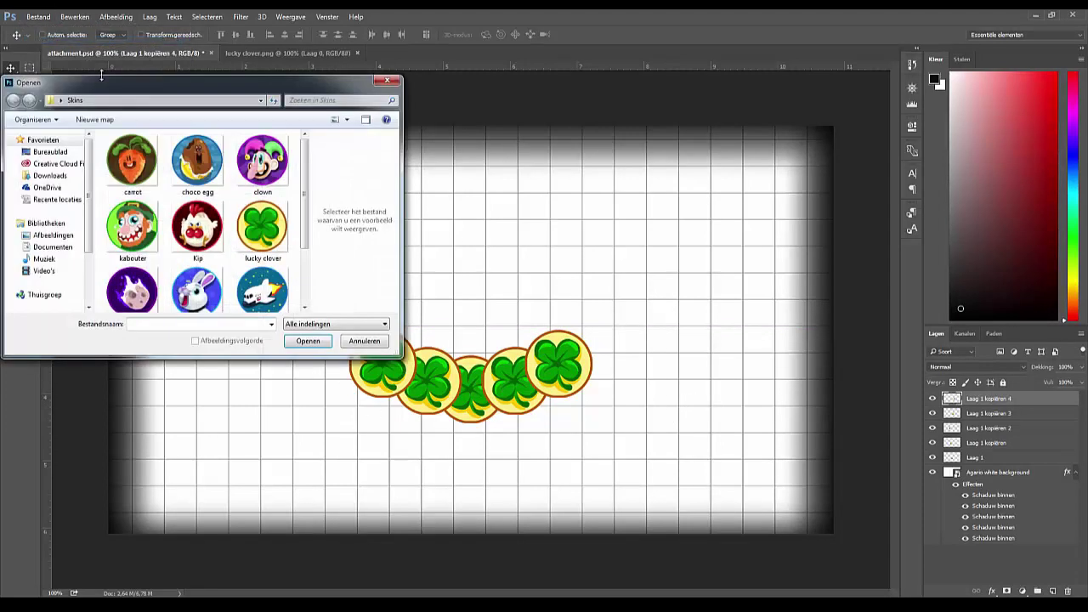
{"action": "scroll", "coordinate": [308, 221], "scroll_direction": "down", "scroll_amount": 1}
{"action": "scroll", "coordinate": [308, 222], "scroll_direction": "down", "scroll_amount": 1}
{"action": "double_click", "coordinate": [131, 178]}
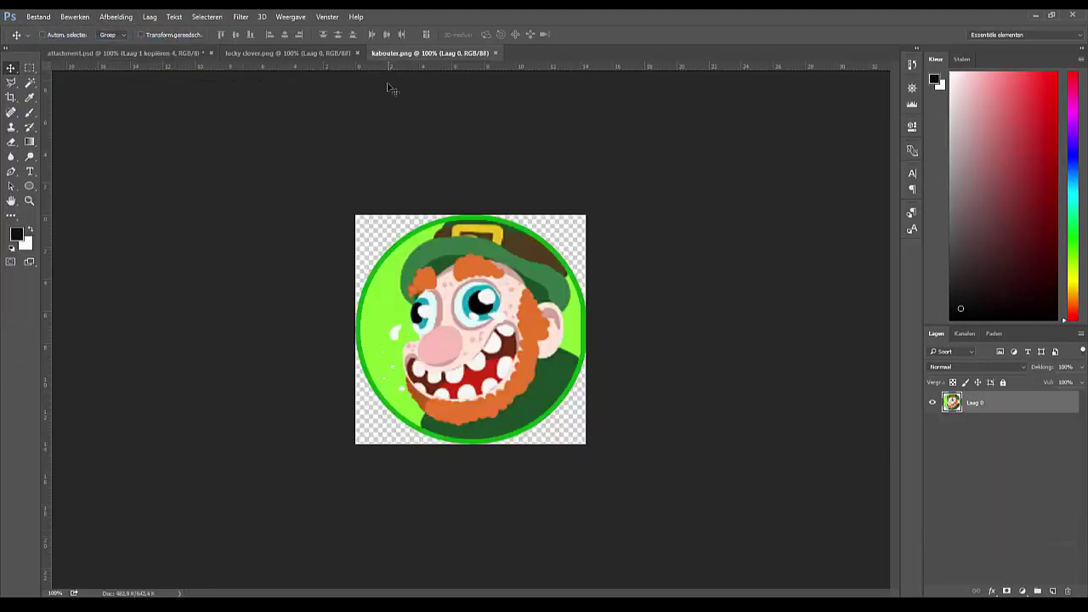
- Bring the kabouter face into attachment.psd and shrink it into an eye above the smile
{"action": "left_click_drag", "start_coordinate": [88, 52], "coordinate": [429, 53]}
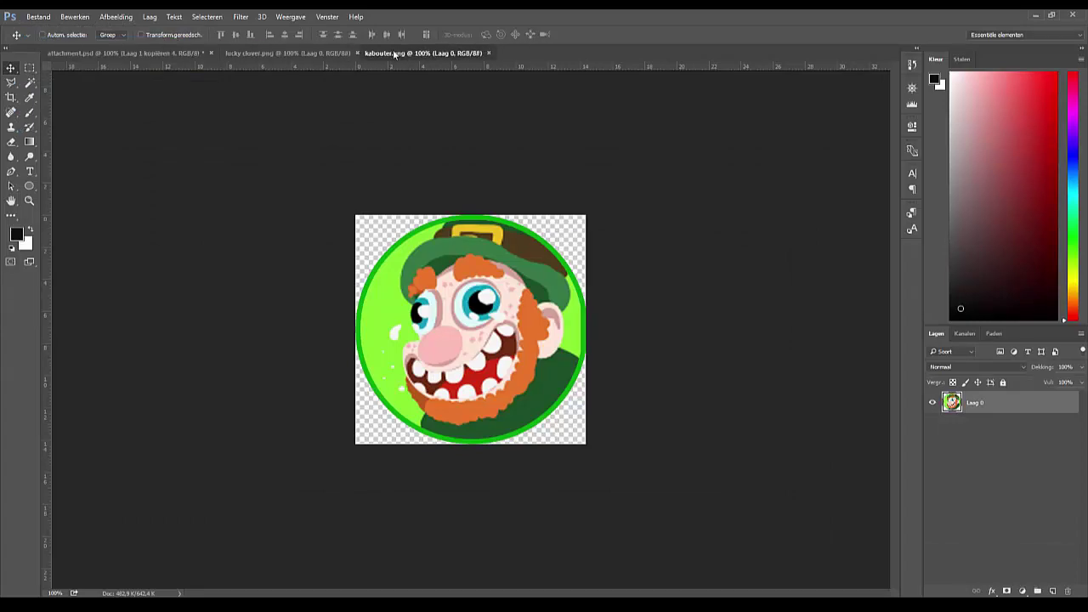
{"action": "left_click_drag", "start_coordinate": [952, 403], "coordinate": [416, 234]}
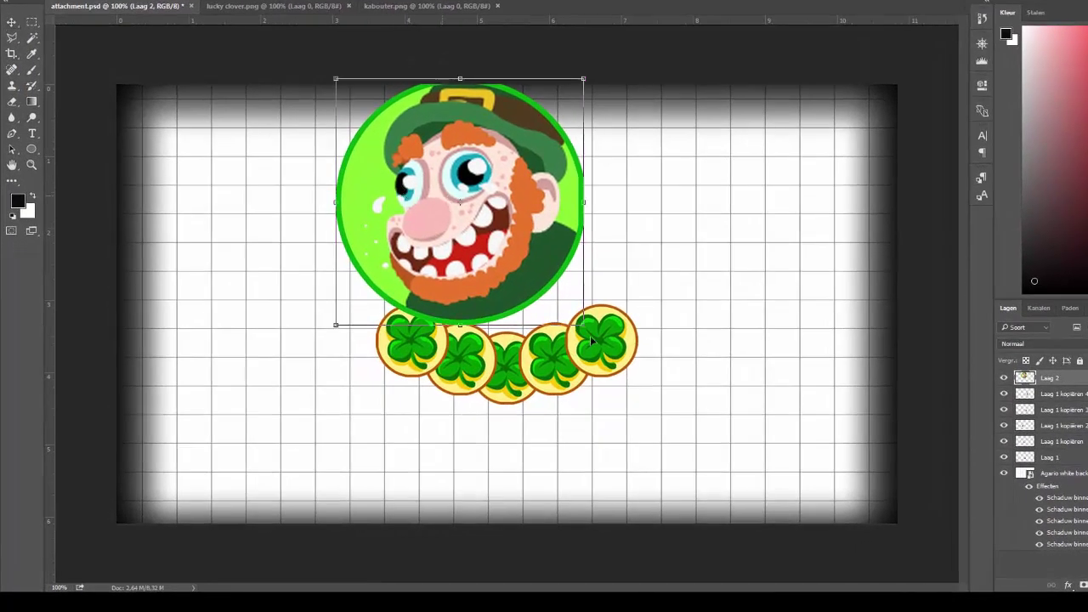
{"action": "left_click_drag", "start_coordinate": [575, 320], "coordinate": [479, 219]}
{"action": "key", "text": "Return"}
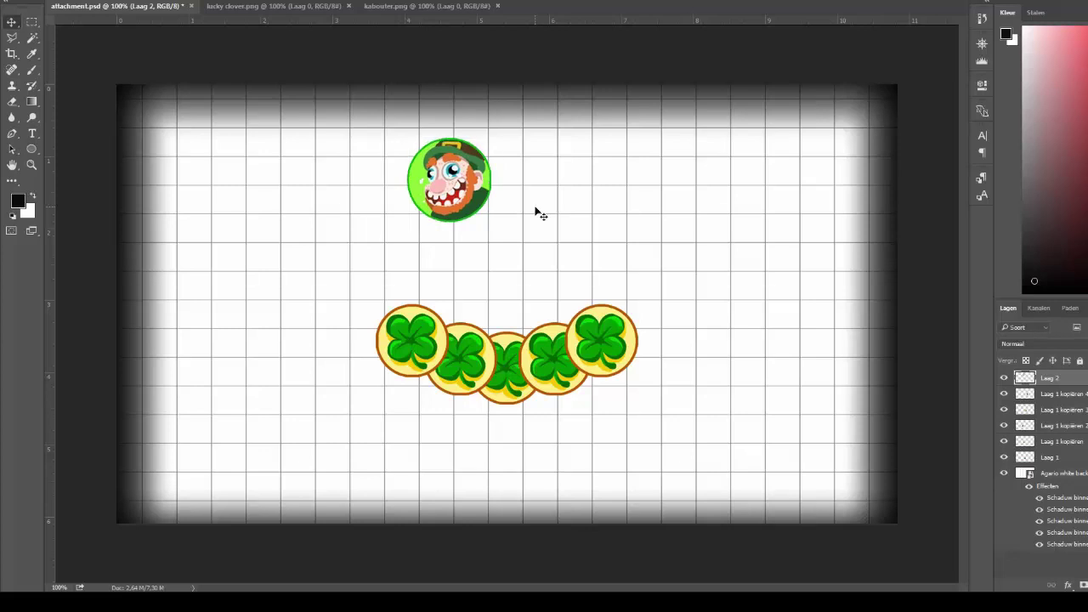
- Duplicate the kabouter layer and move the copy right to form the second eye
{"action": "right_click", "coordinate": [1049, 379]}
{"action": "left_click", "coordinate": [893, 97]}
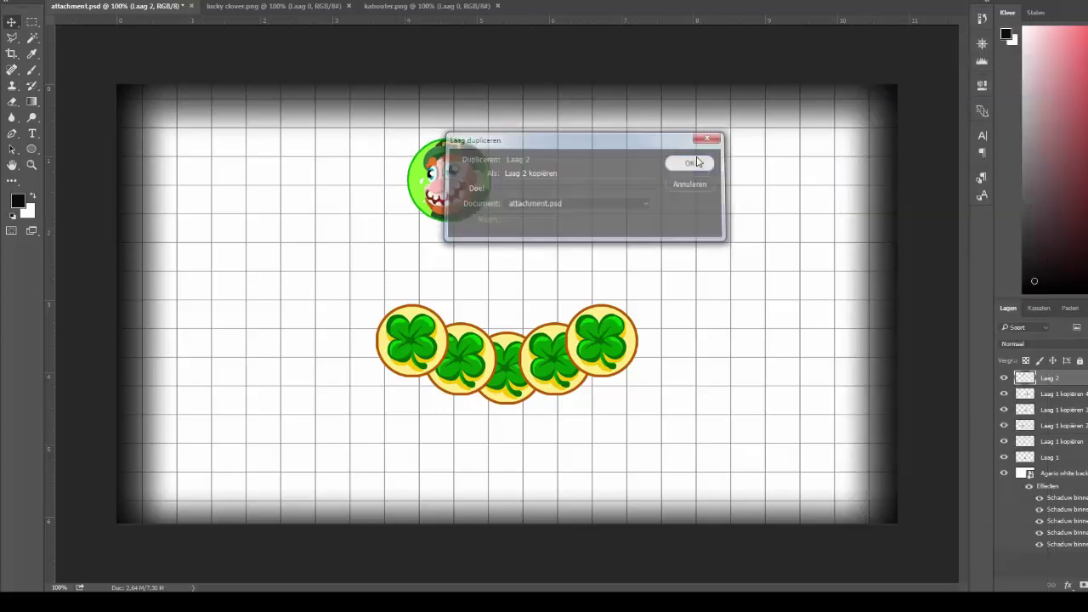
{"action": "key", "text": "Return"}
{"action": "left_click_drag", "start_coordinate": [457, 185], "coordinate": [574, 185]}
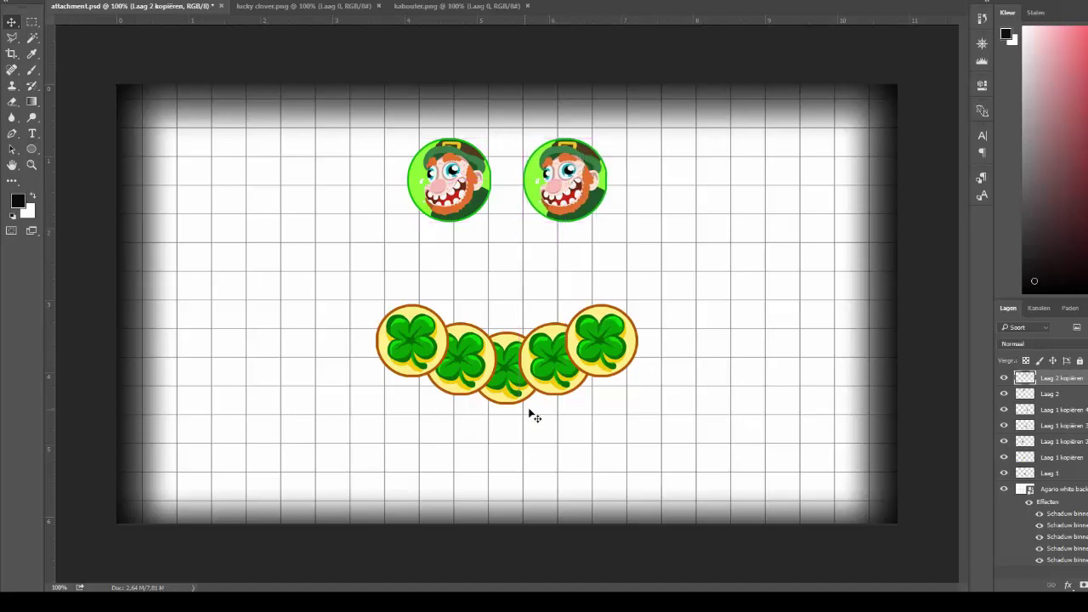
{"action": "left_click", "coordinate": [34, 2]}
{"action": "left_click", "coordinate": [51, 17]}
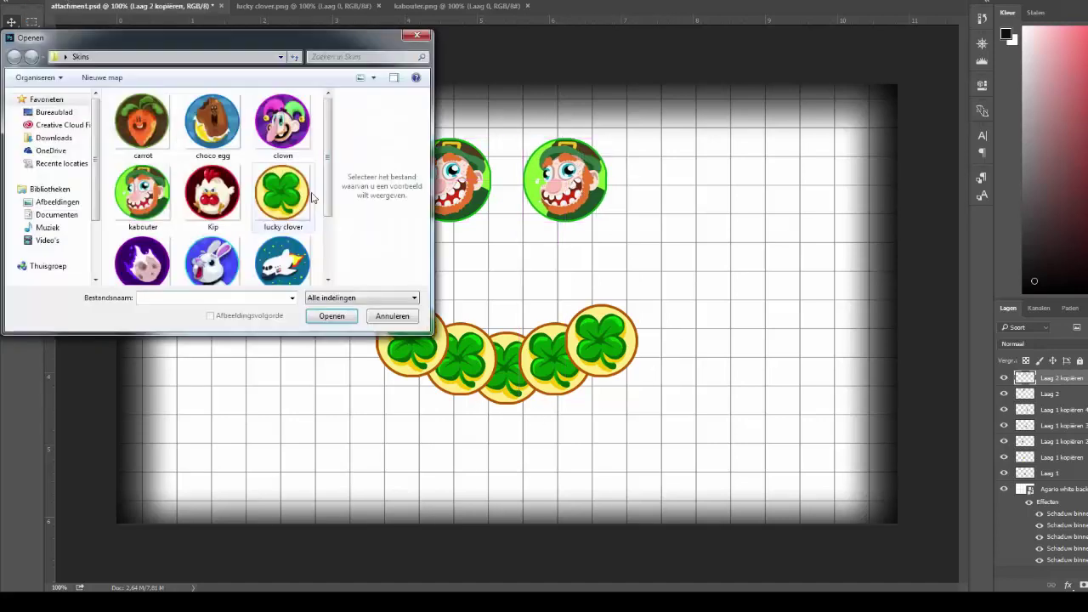
- Open the clown skin, bring it into the thumbnail, and shrink it into a nose below the eyes
{"action": "double_click", "coordinate": [281, 144]}
{"action": "left_click_drag", "start_coordinate": [403, 182], "coordinate": [507, 271]}
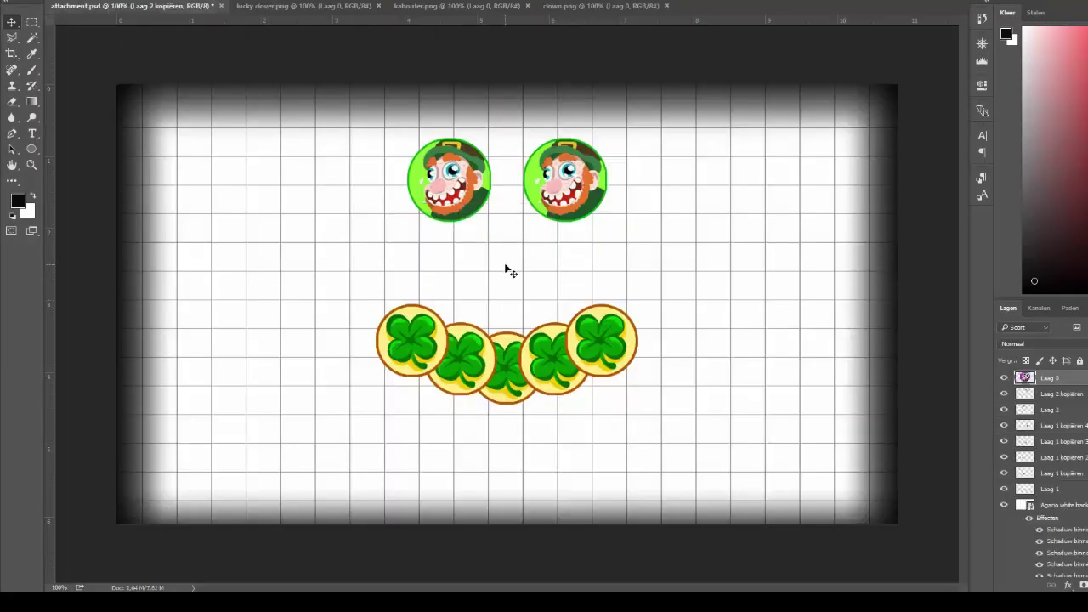
{"action": "key", "text": "ctrl+t"}
{"action": "left_click_drag", "start_coordinate": [729, 487], "coordinate": [420, 207]}
{"action": "left_click_drag", "start_coordinate": [357, 127], "coordinate": [497, 256]}
{"action": "left_click_drag", "start_coordinate": [581, 339], "coordinate": [475, 252]}
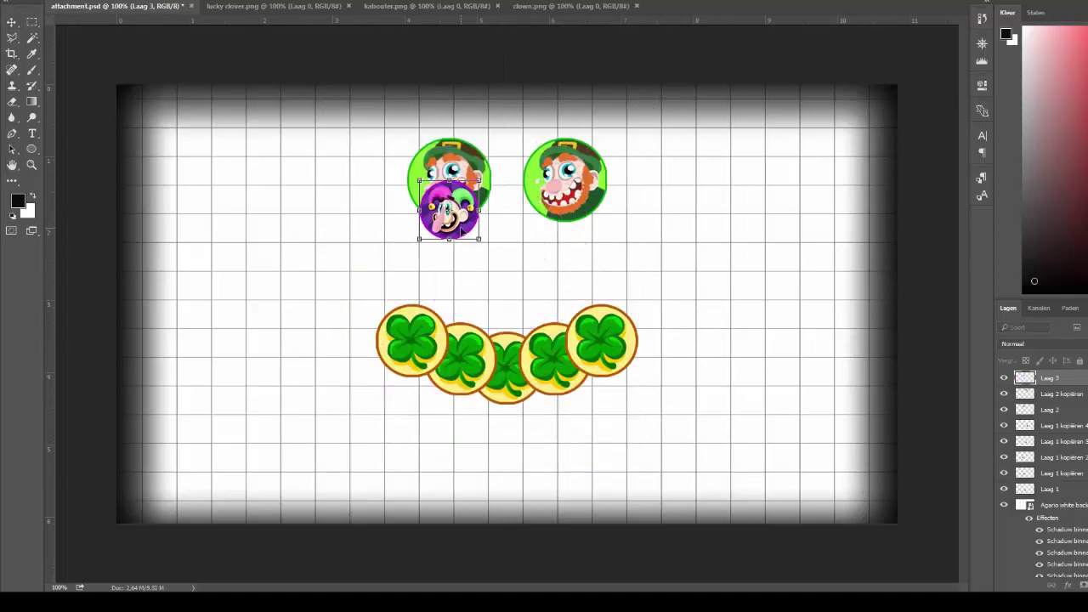
{"action": "mouse_move", "coordinate": [439, 216]}
{"action": "left_mouse_down"}
{"action": "mouse_move", "coordinate": [533, 294]}
{"action": "mouse_move", "coordinate": [521, 285]}
{"action": "left_mouse_up"}
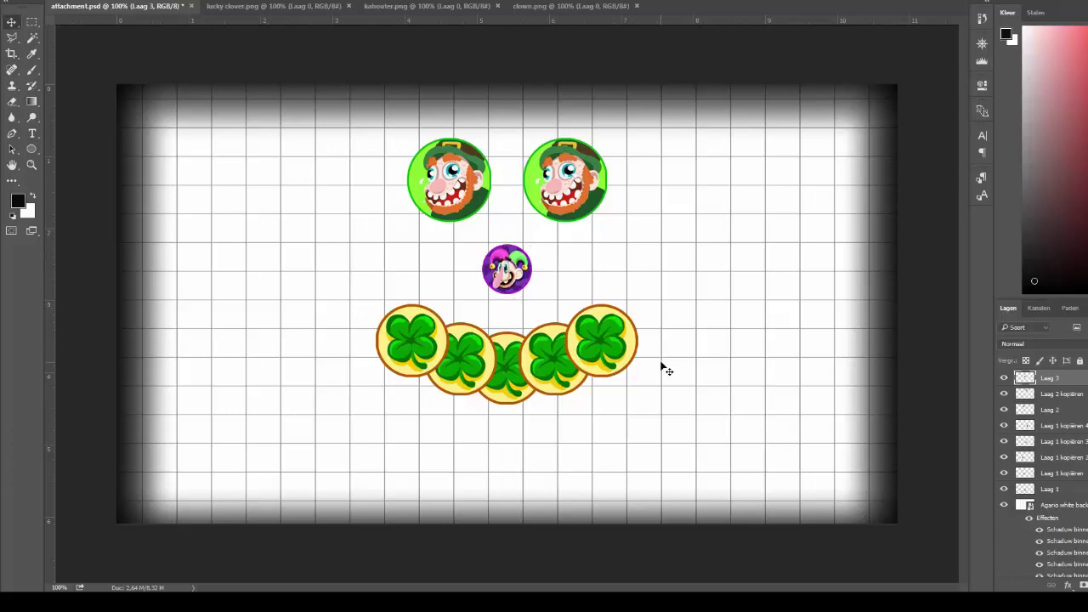
- Add two clover copies, raised at the smile's right and left ends
{"action": "left_click", "coordinate": [1057, 427]}
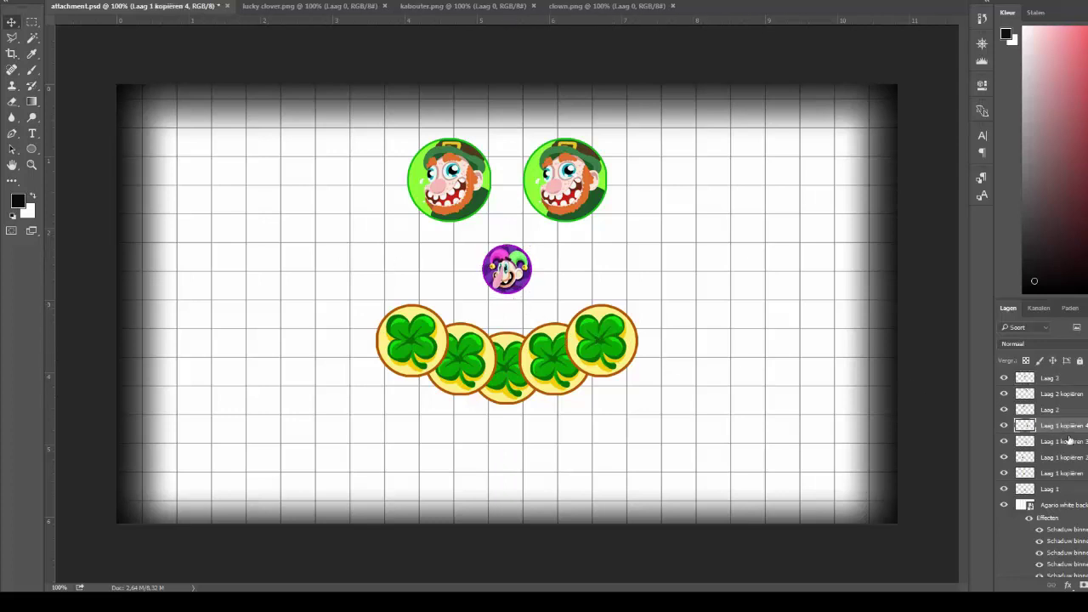
{"action": "right_click", "coordinate": [1037, 452]}
{"action": "left_click", "coordinate": [901, 87]}
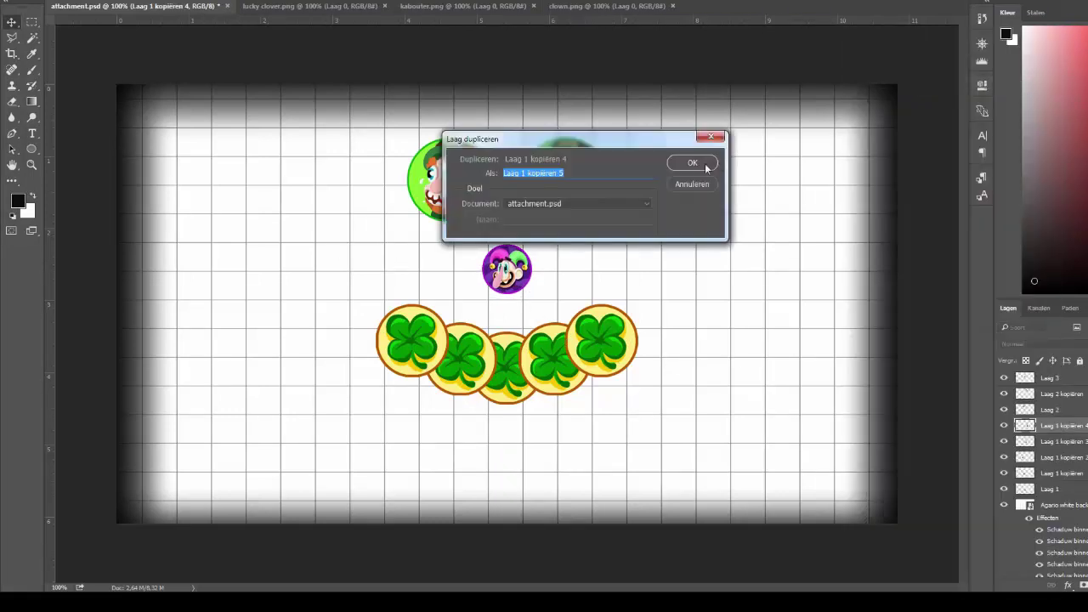
{"action": "key", "text": "Return"}
{"action": "left_click_drag", "start_coordinate": [610, 330], "coordinate": [620, 298]}
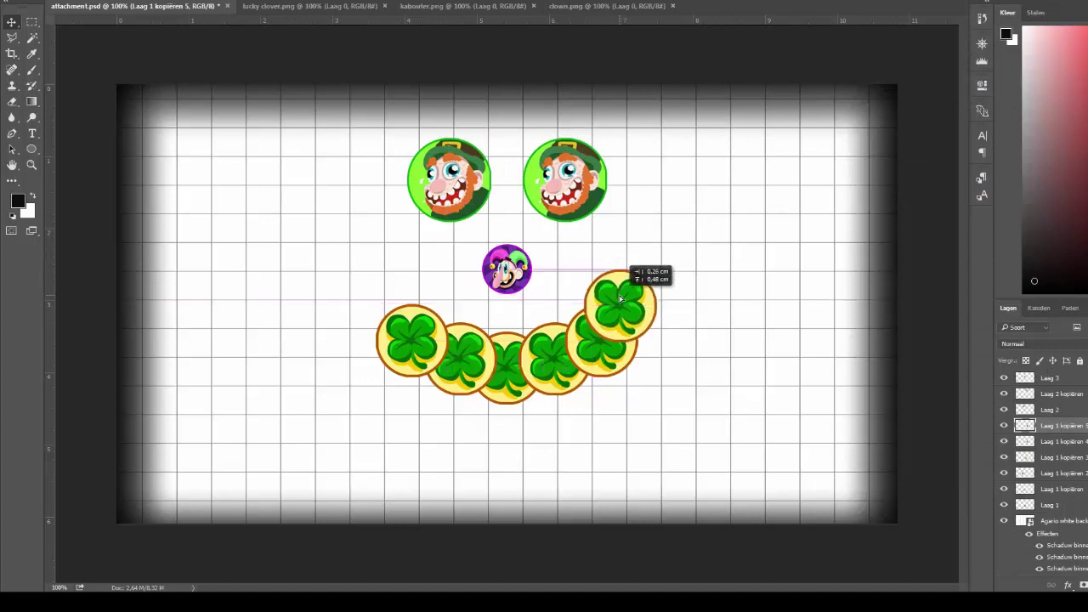
{"action": "right_click", "coordinate": [1042, 428]}
{"action": "left_click", "coordinate": [901, 128]}
{"action": "key", "text": "Return"}
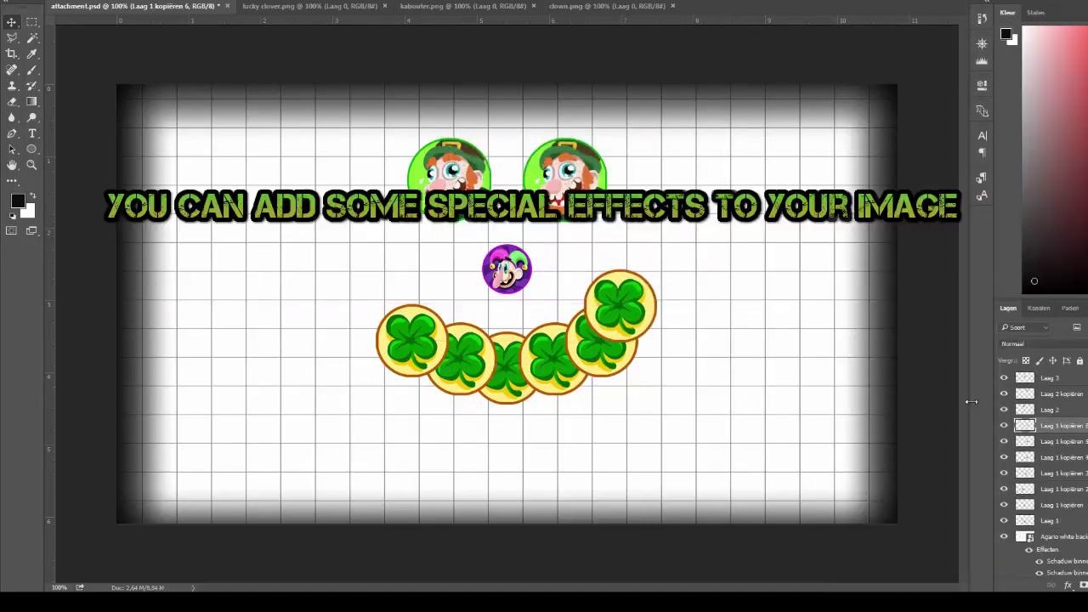
{"action": "left_click_drag", "start_coordinate": [418, 345], "coordinate": [394, 310]}
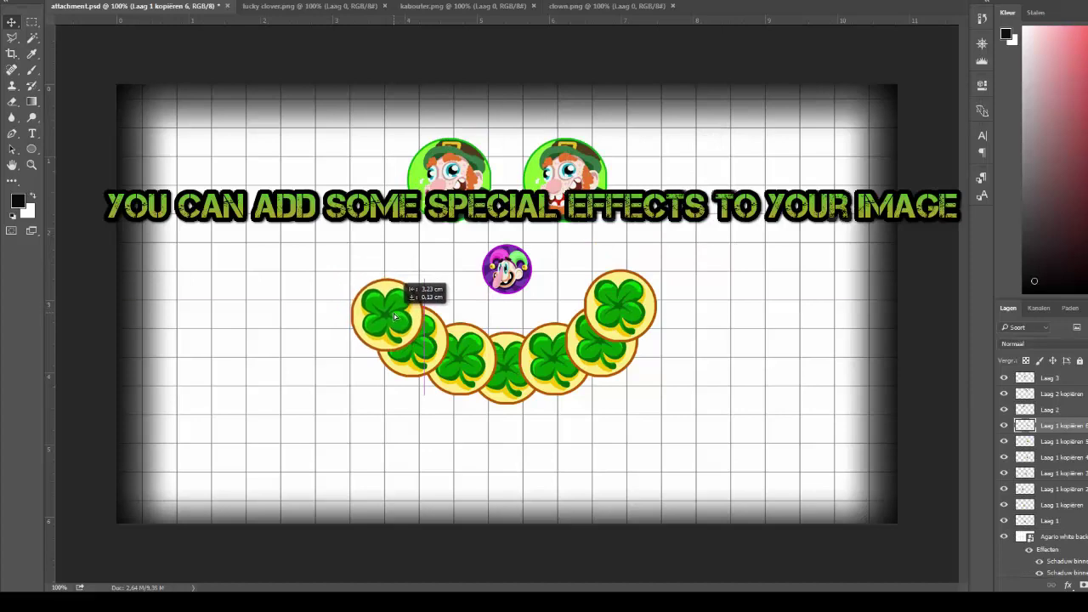
- Enable Drop Shadow in the left end clover's Blending Options and lower fill opacity to 86
{"action": "right_click", "coordinate": [1050, 442]}
{"action": "left_click", "coordinate": [884, 34]}
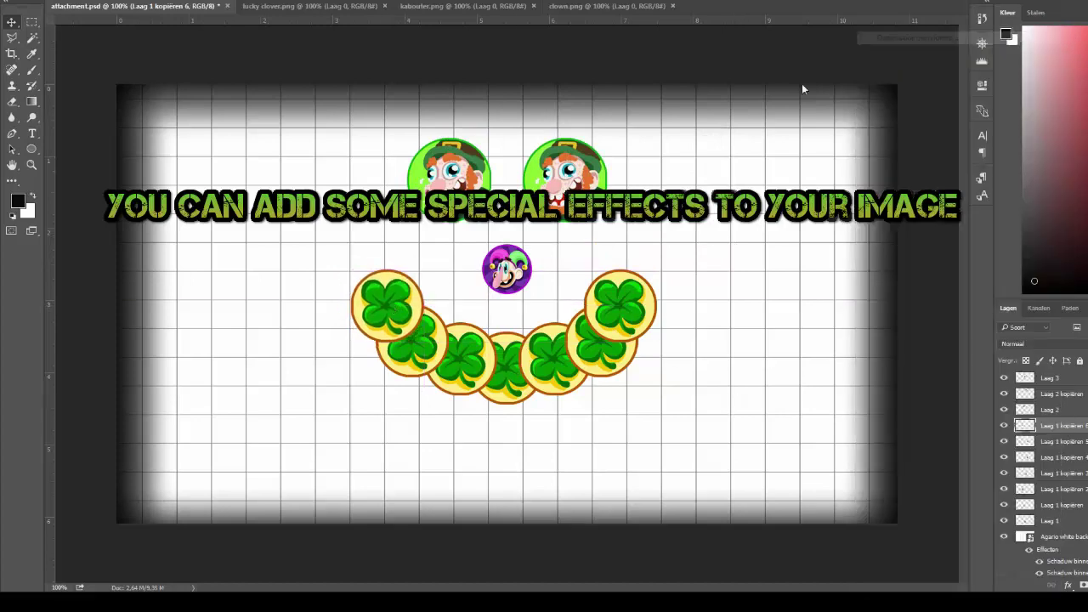
{"action": "left_click", "coordinate": [545, 258]}
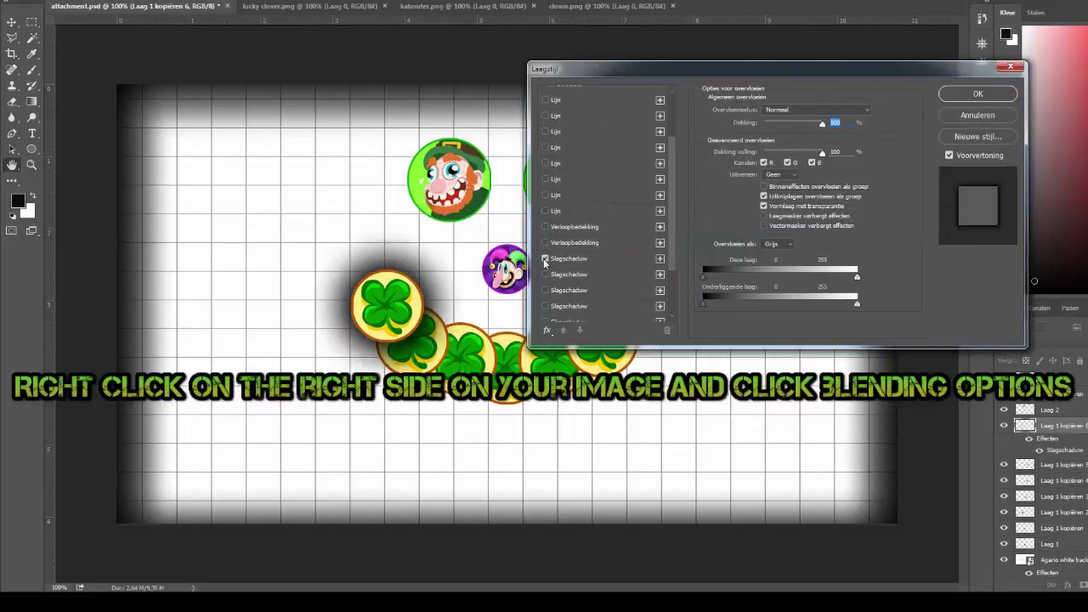
{"action": "mouse_move", "coordinate": [595, 71]}
{"action": "left_mouse_down"}
{"action": "mouse_move", "coordinate": [787, 74]}
{"action": "mouse_move", "coordinate": [702, 87]}
{"action": "left_mouse_up"}
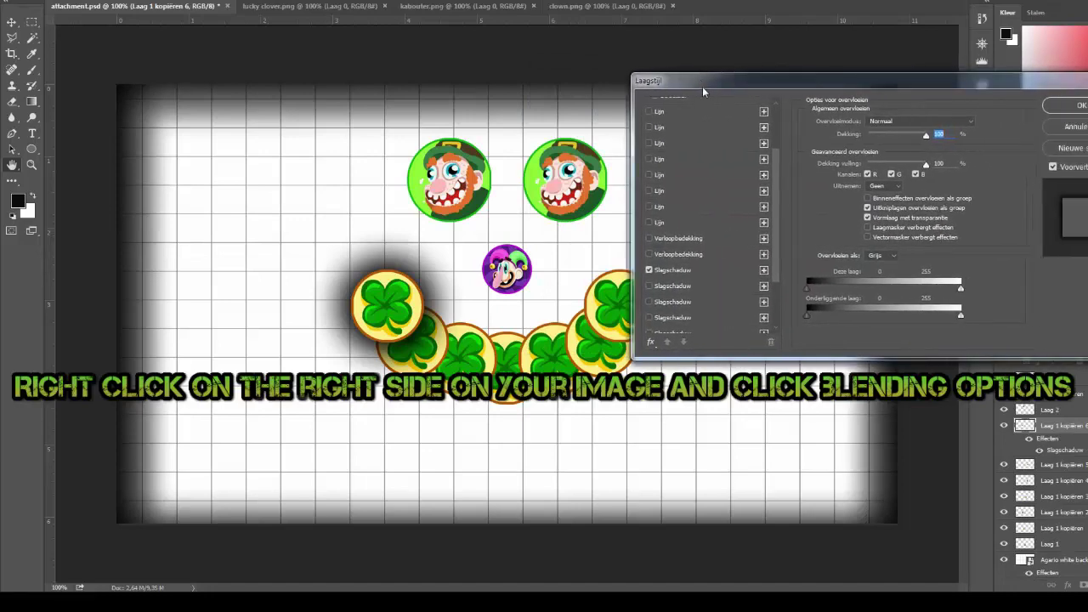
{"action": "mouse_move", "coordinate": [915, 136]}
{"action": "left_mouse_down"}
{"action": "mouse_move", "coordinate": [901, 137]}
{"action": "mouse_move", "coordinate": [926, 135]}
{"action": "mouse_move", "coordinate": [908, 167]}
{"action": "mouse_move", "coordinate": [953, 174]}
{"action": "left_mouse_up"}
- Try several blend modes and opacities, then return to Normaal with the fill restored
{"action": "left_click", "coordinate": [917, 121]}
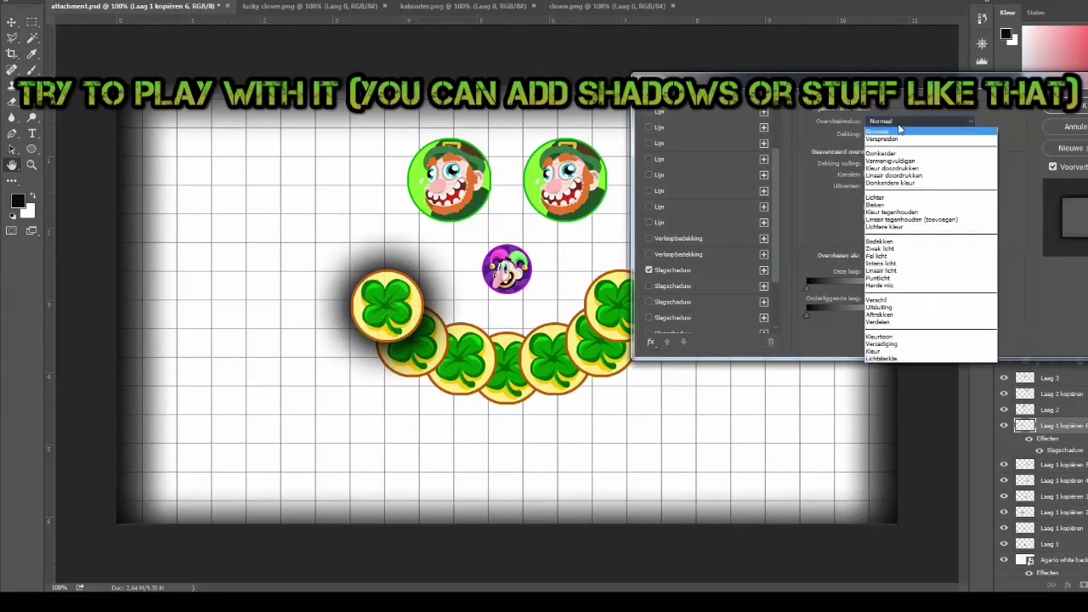
{"action": "left_click", "coordinate": [882, 138]}
{"action": "left_click", "coordinate": [887, 123]}
{"action": "left_click", "coordinate": [888, 154]}
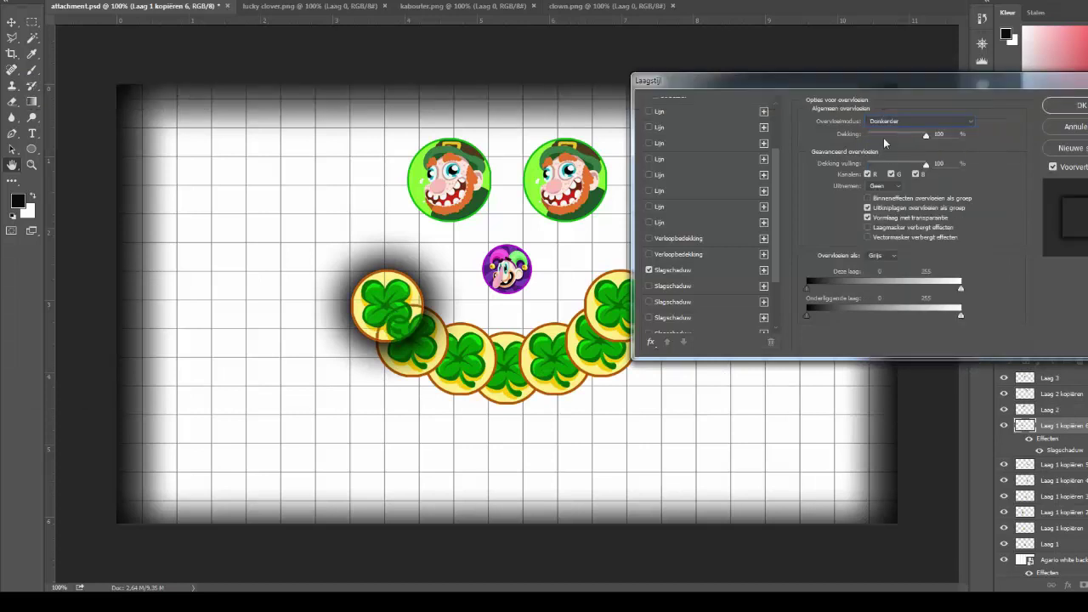
{"action": "left_click", "coordinate": [895, 123]}
{"action": "left_click", "coordinate": [892, 201]}
{"action": "left_click", "coordinate": [892, 123]}
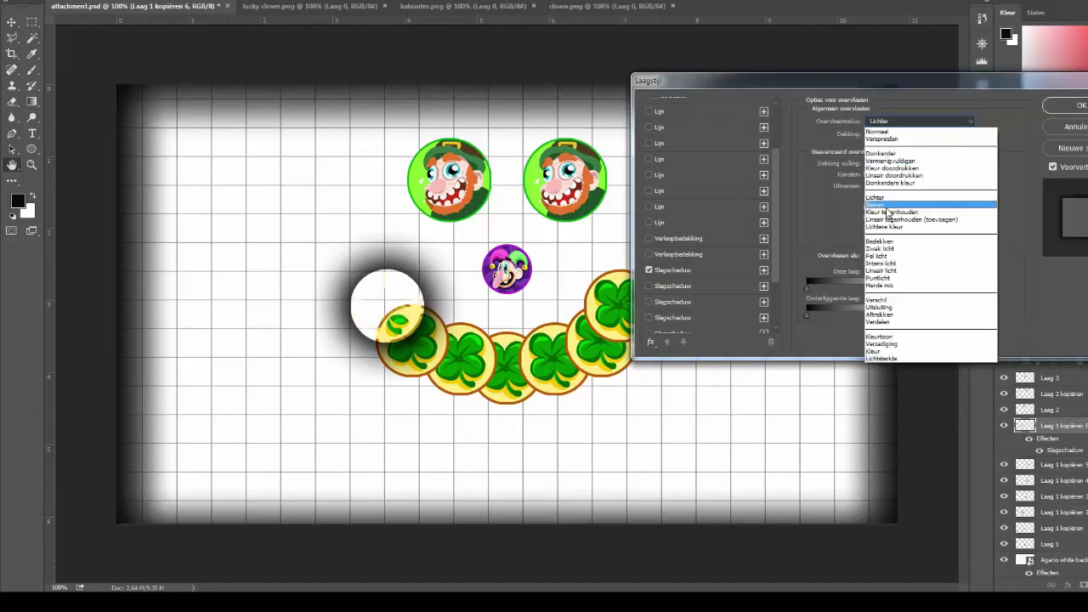
{"action": "left_click", "coordinate": [892, 211]}
{"action": "left_click", "coordinate": [894, 123]}
{"action": "left_click", "coordinate": [892, 242]}
{"action": "left_click", "coordinate": [893, 123]}
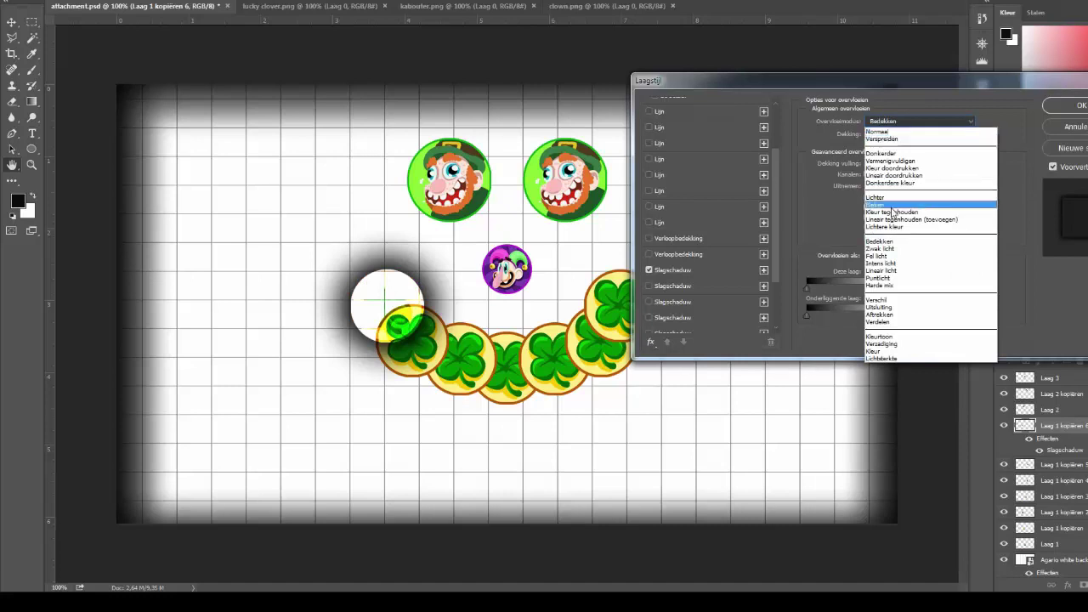
{"action": "left_click", "coordinate": [815, 212]}
{"action": "mouse_move", "coordinate": [889, 137]}
{"action": "left_mouse_down"}
{"action": "mouse_move", "coordinate": [867, 136]}
{"action": "mouse_move", "coordinate": [914, 136]}
{"action": "left_mouse_up"}
{"action": "left_click_drag", "start_coordinate": [925, 163], "coordinate": [865, 163]}
{"action": "left_click_drag", "start_coordinate": [830, 80], "coordinate": [776, 89]}
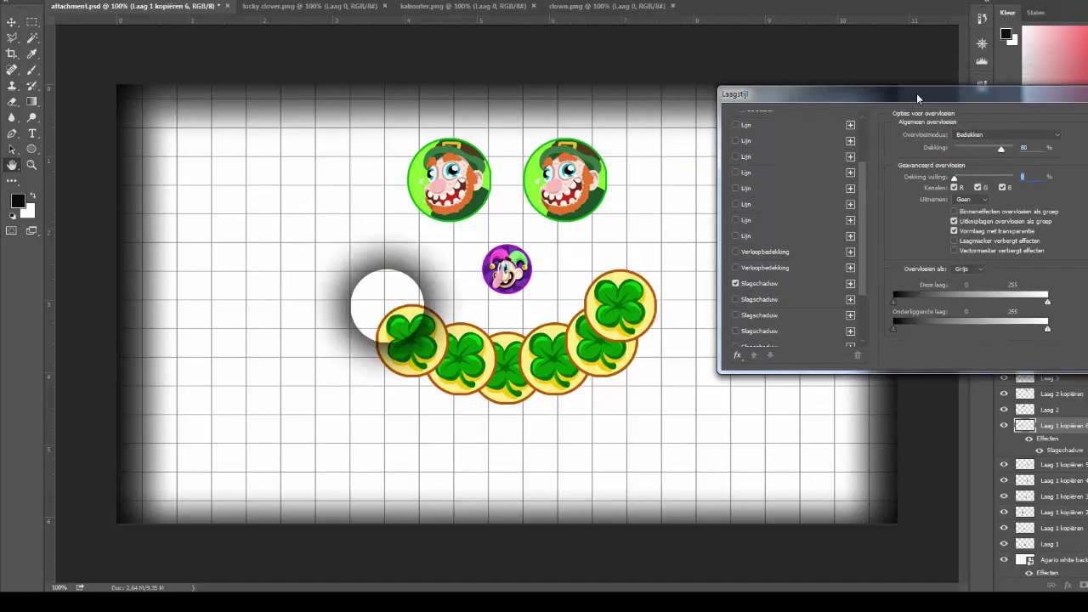
{"action": "left_click", "coordinate": [865, 130]}
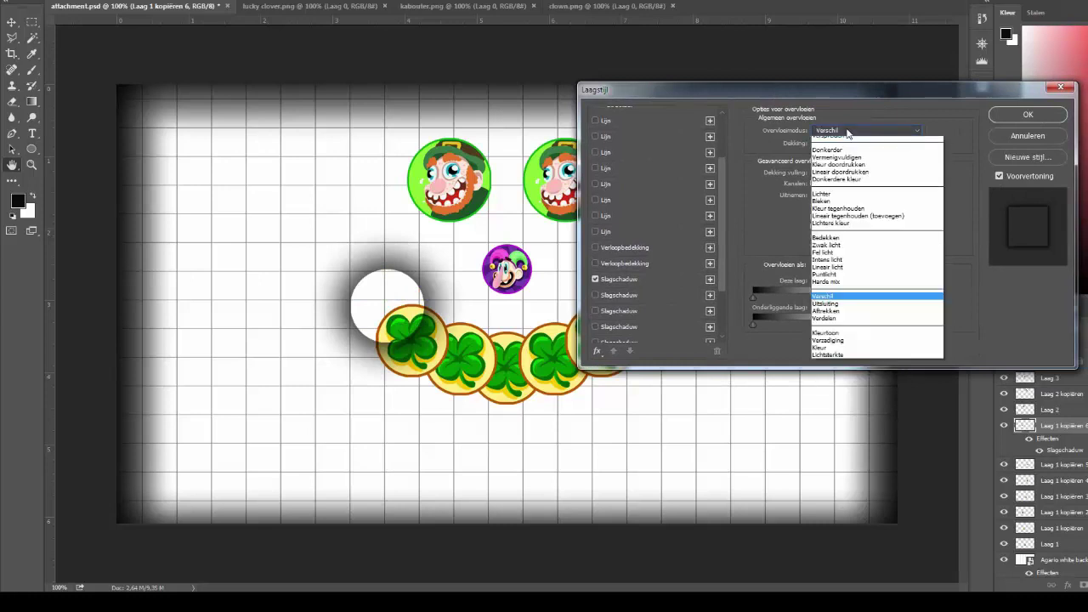
{"action": "left_click", "coordinate": [829, 141]}
{"action": "mouse_move", "coordinate": [816, 172]}
{"action": "left_mouse_down"}
{"action": "mouse_move", "coordinate": [871, 174]}
{"action": "mouse_move", "coordinate": [814, 186]}
{"action": "mouse_move", "coordinate": [817, 198]}
{"action": "left_mouse_up"}
- Set the drop shadow size to 65 and apply it
{"action": "left_click", "coordinate": [619, 279]}
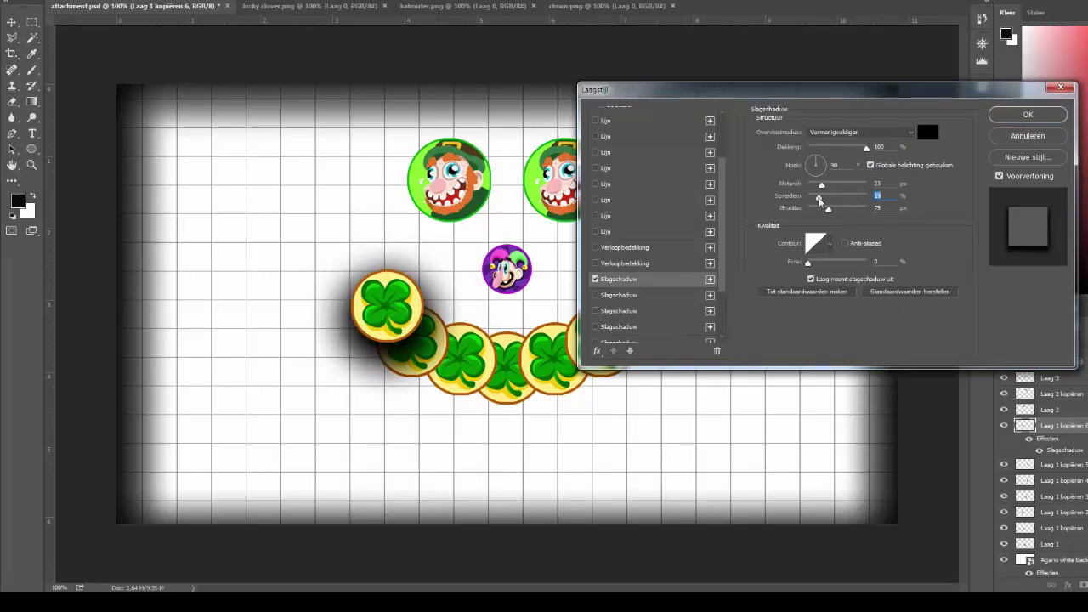
{"action": "mouse_move", "coordinate": [781, 89]}
{"action": "left_mouse_down"}
{"action": "mouse_move", "coordinate": [810, 281]}
{"action": "mouse_move", "coordinate": [704, 145]}
{"action": "left_mouse_up"}
{"action": "left_click", "coordinate": [950, 158]}
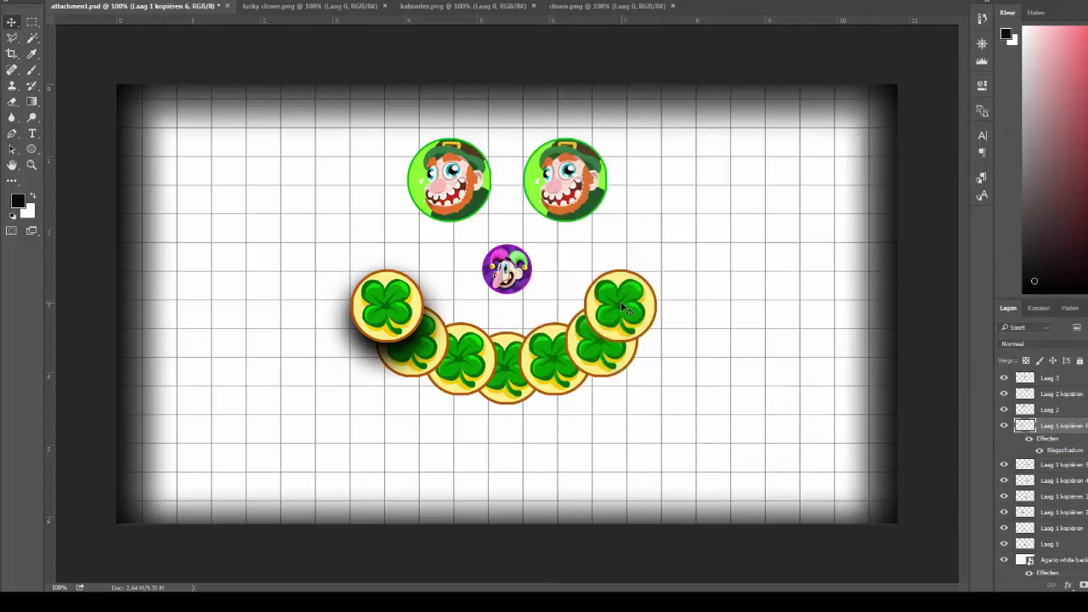
- Give the right end clover a drop shadow through its Blending Options
{"action": "right_click", "coordinate": [1048, 466]}
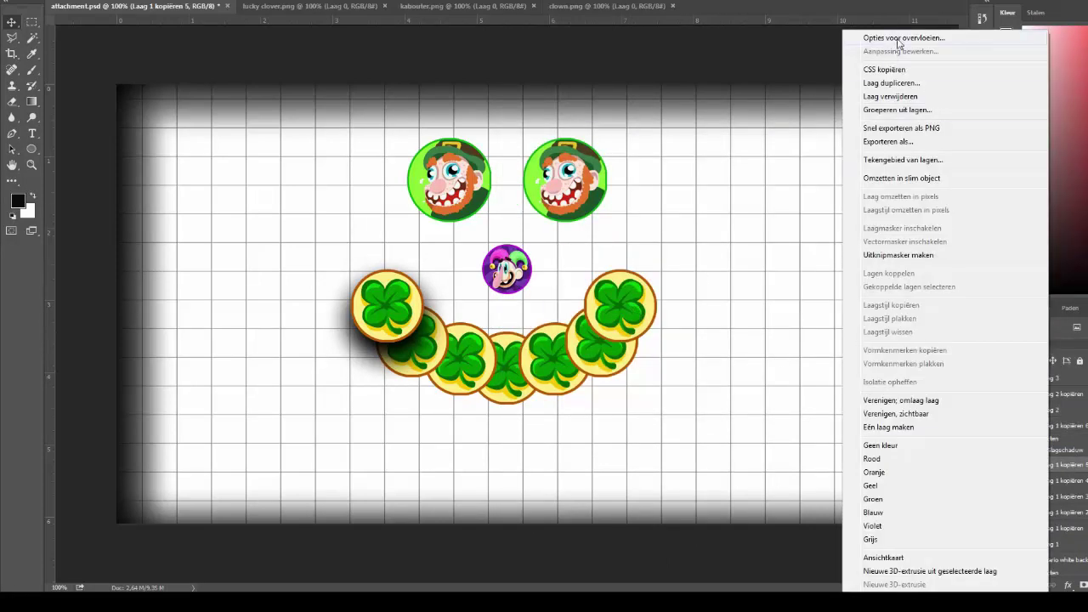
{"action": "left_click", "coordinate": [884, 35]}
{"action": "scroll", "coordinate": [595, 255], "scroll_direction": "down", "scroll_amount": 5}
{"action": "left_click", "coordinate": [518, 278]}
{"action": "mouse_move", "coordinate": [592, 131]}
{"action": "left_mouse_down"}
{"action": "mouse_move", "coordinate": [861, 246]}
{"action": "mouse_move", "coordinate": [644, 198]}
{"action": "left_mouse_up"}
{"action": "left_click", "coordinate": [986, 212]}
- Select the Laag 2 kopiëren layer and switch to the Ellipse tool
{"action": "left_click", "coordinate": [1062, 396]}
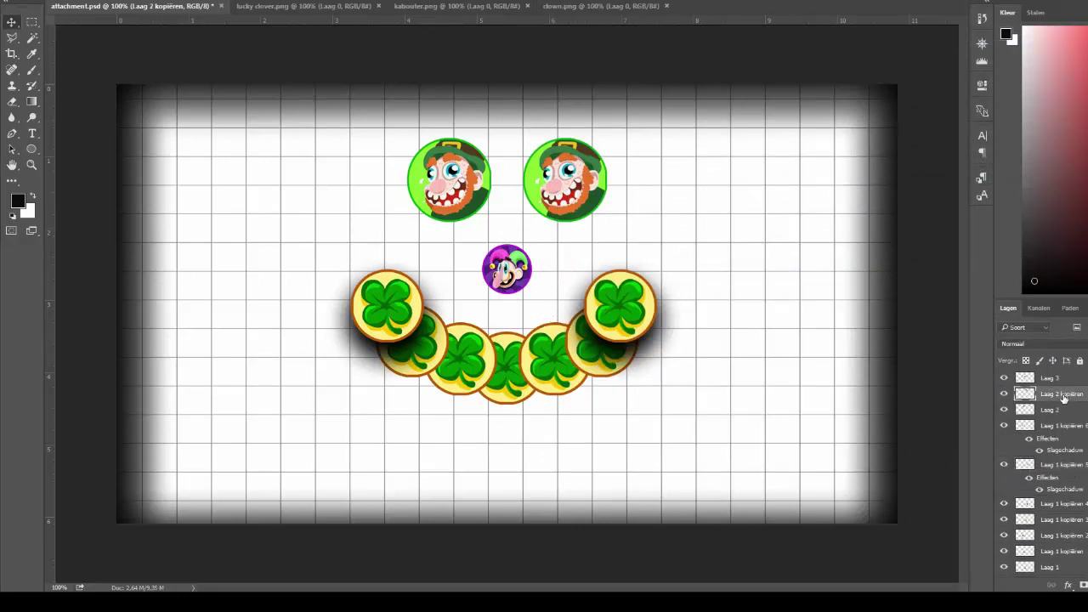
{"action": "scroll", "coordinate": [1086, 411], "scroll_direction": "down", "scroll_amount": 3}
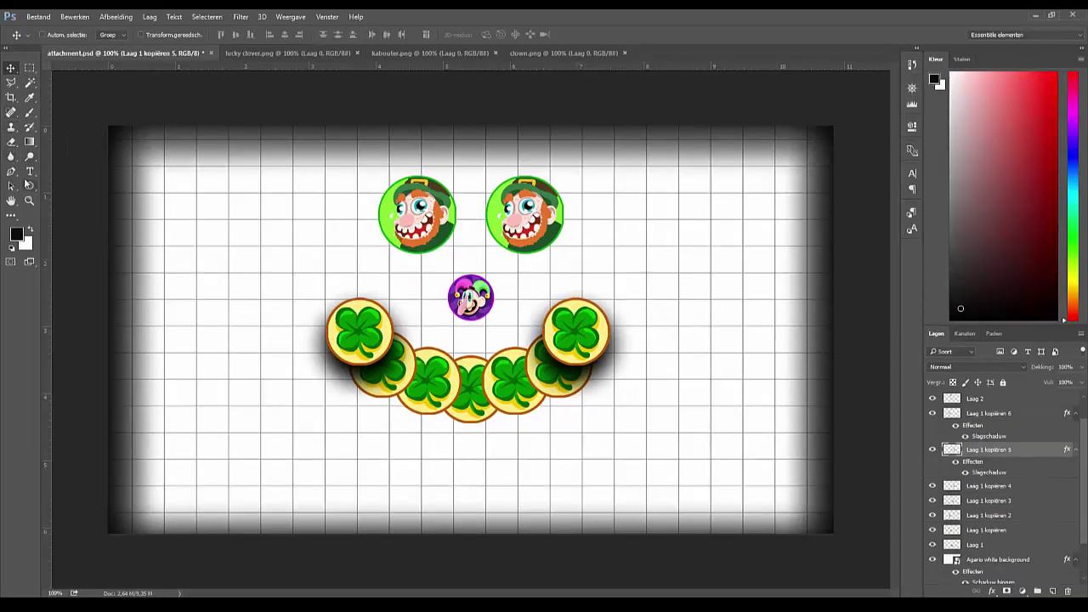
{"action": "left_click", "coordinate": [29, 186]}
- Draw a small red-filled circle near the grid's top-left and nudge it into place
{"action": "left_click_drag", "start_coordinate": [163, 173], "coordinate": [164, 175]}
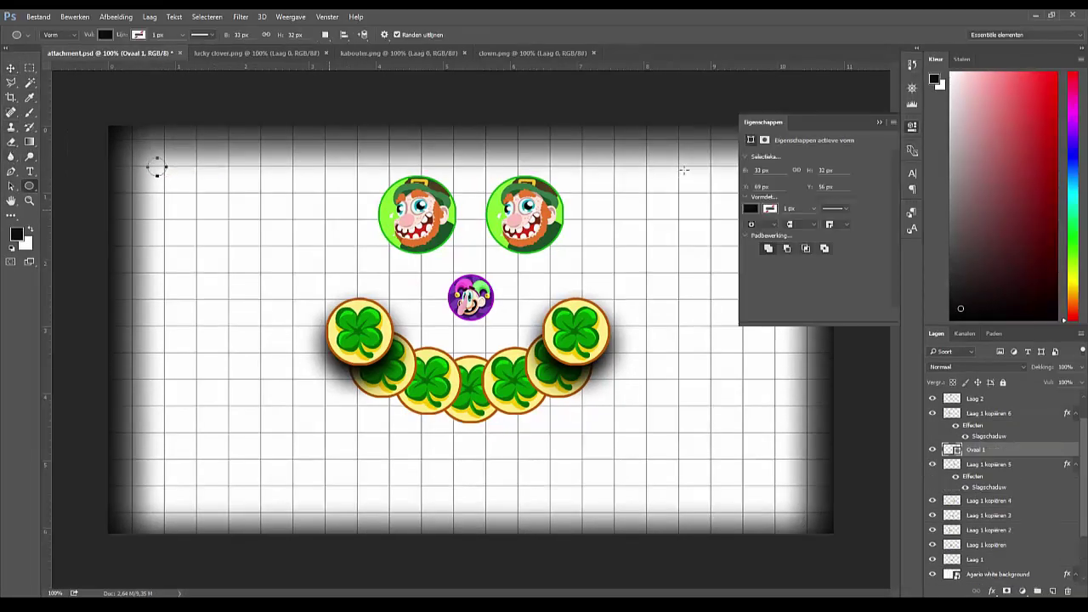
{"action": "left_click", "coordinate": [104, 35]}
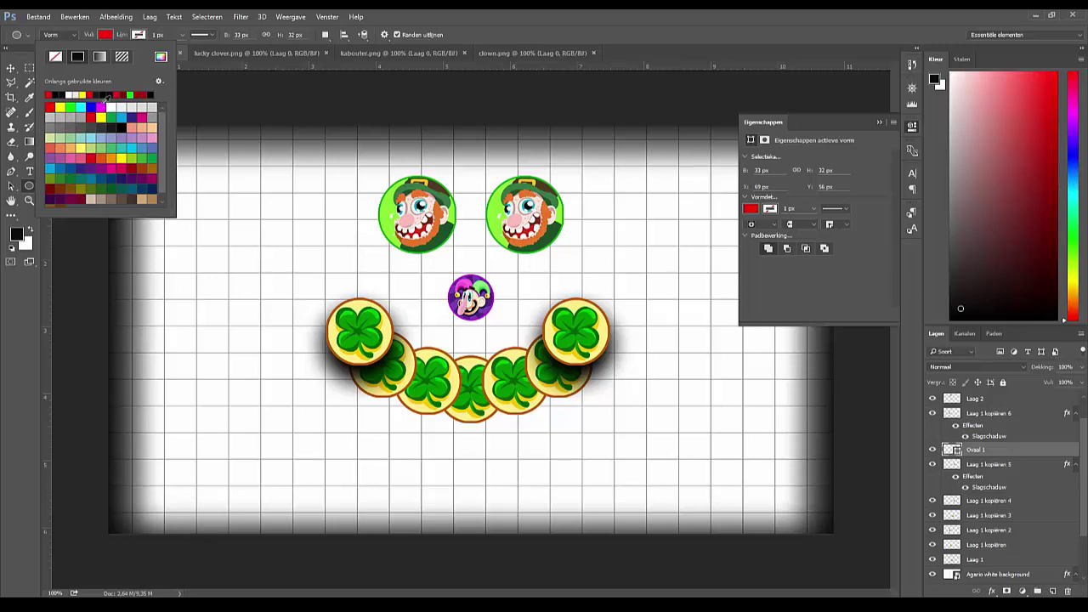
{"action": "left_click", "coordinate": [255, 97]}
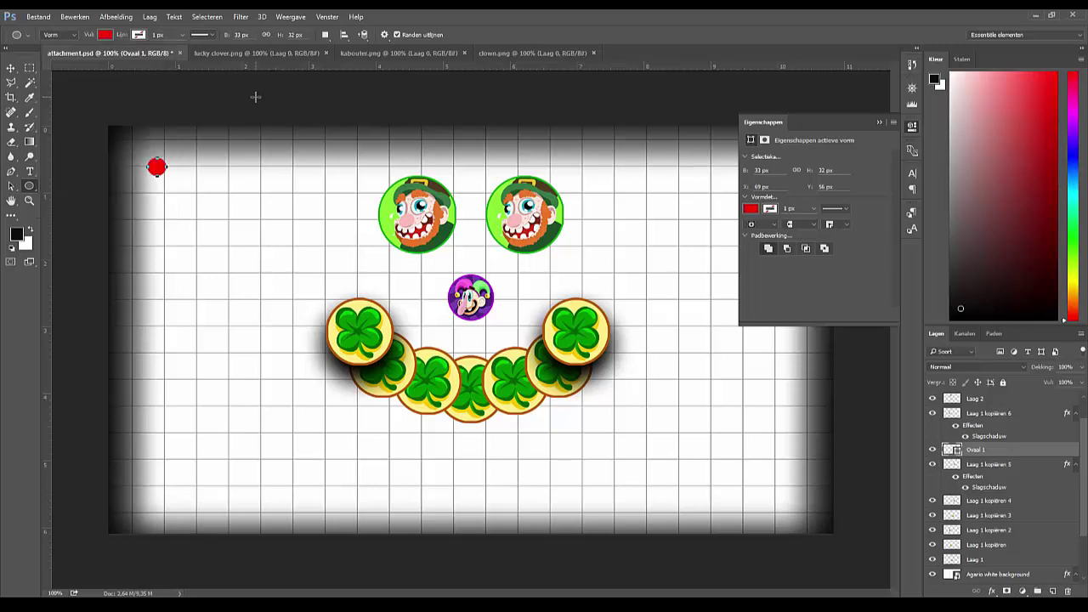
{"action": "left_click", "coordinate": [10, 67]}
{"action": "left_click_drag", "start_coordinate": [159, 168], "coordinate": [169, 184]}
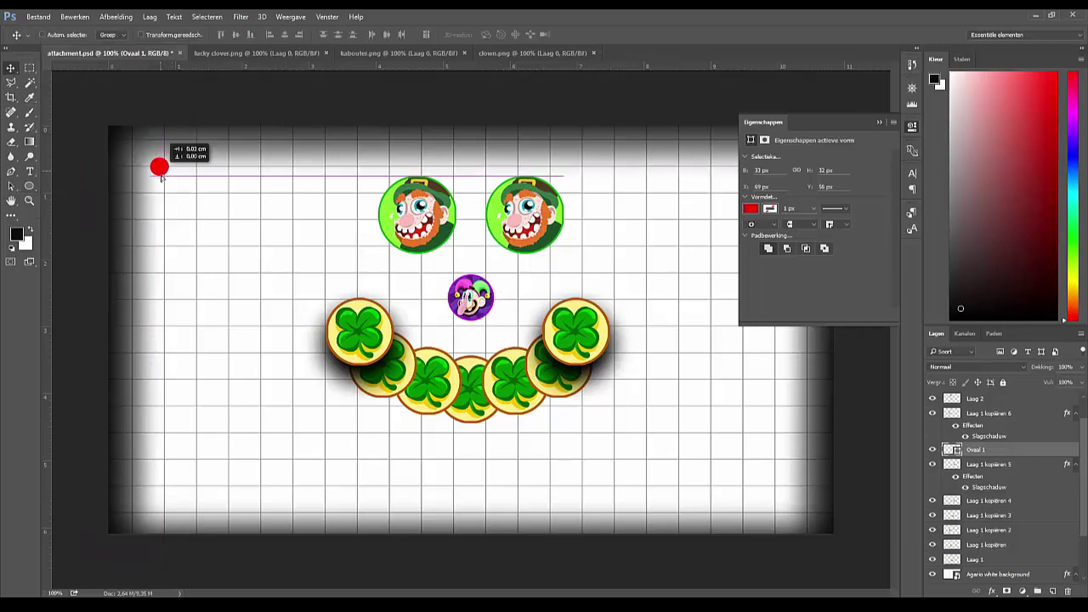
- Duplicate the red dot twice and move a copy elsewhere on the grid
{"action": "right_click", "coordinate": [988, 453]}
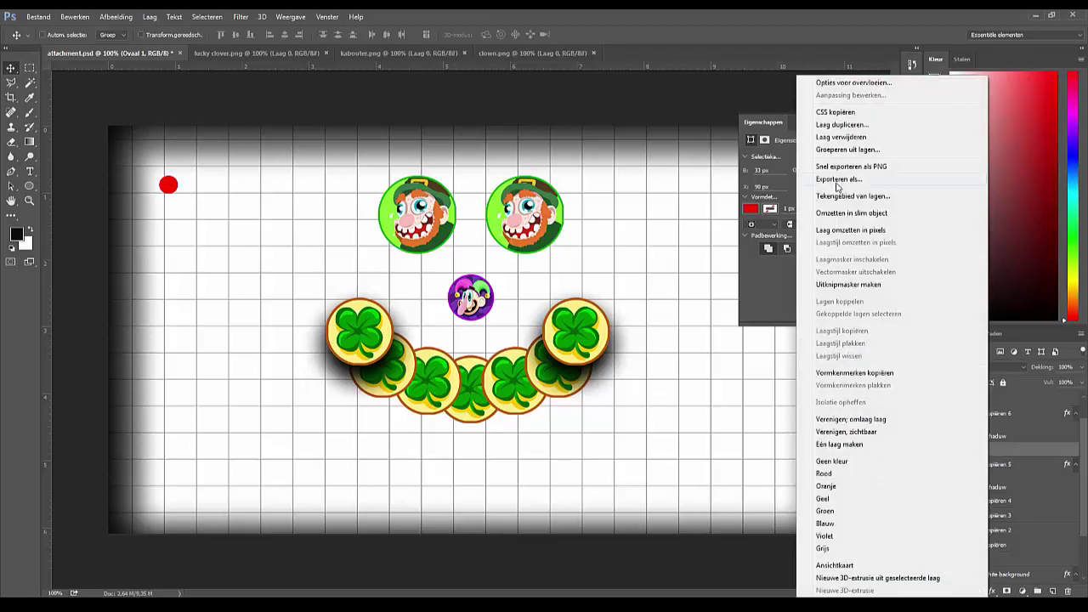
{"action": "left_click", "coordinate": [862, 125]}
{"action": "key", "text": "Return"}
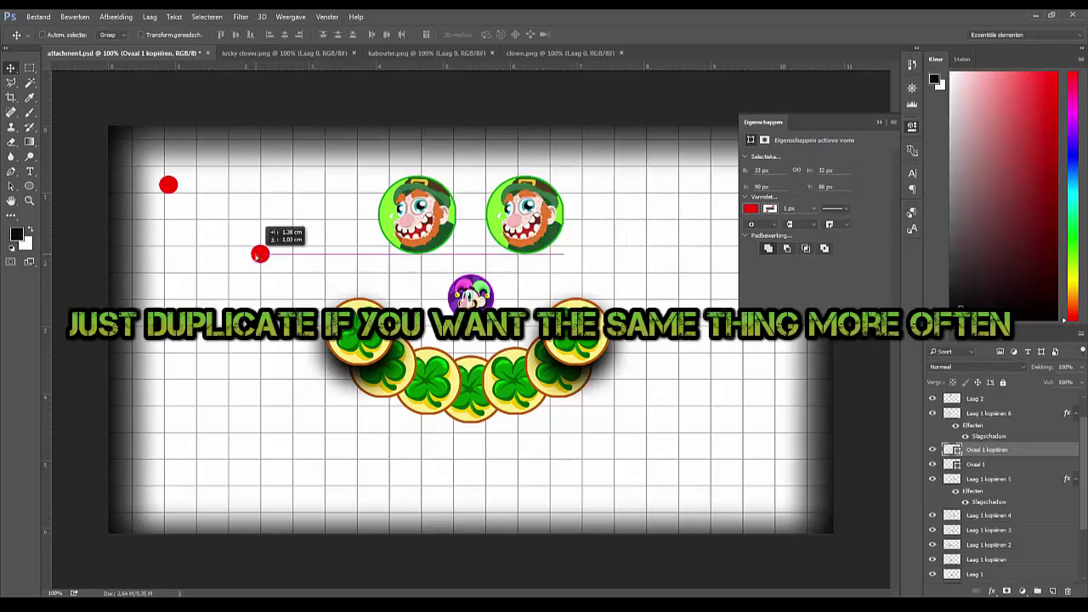
{"action": "right_click", "coordinate": [978, 450]}
{"action": "left_click", "coordinate": [850, 125]}
{"action": "key", "text": "Return"}
{"action": "left_click_drag", "start_coordinate": [748, 183], "coordinate": [749, 179]}
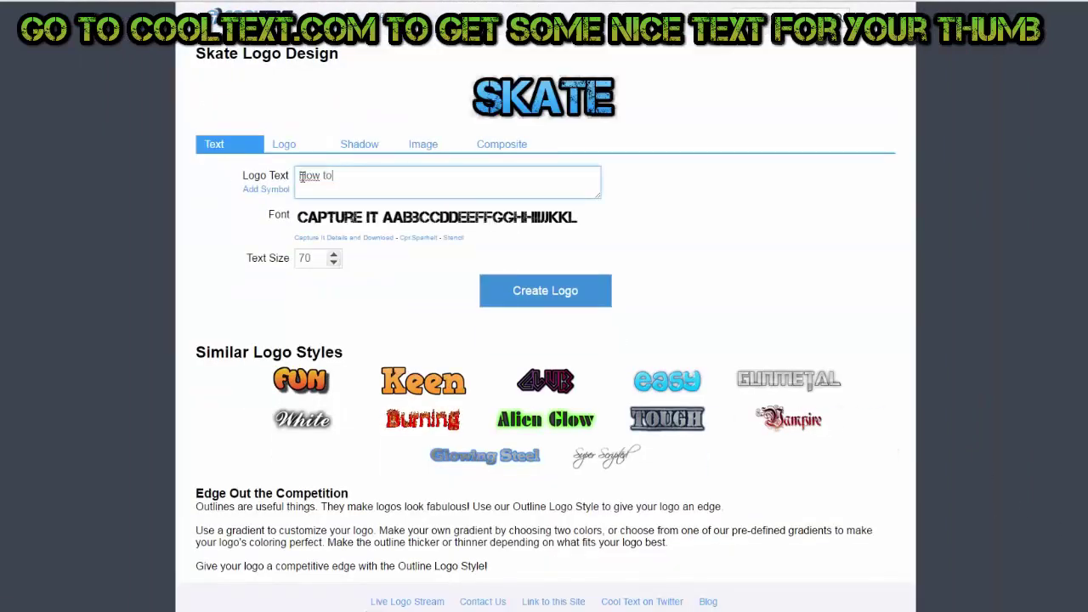
- Add 'agario' to the logo text and try pink and green gradient colours
{"action": "type", "text": "agario thumbnail!"}
{"action": "left_click", "coordinate": [338, 263]}
{"action": "type", "text": "65"}
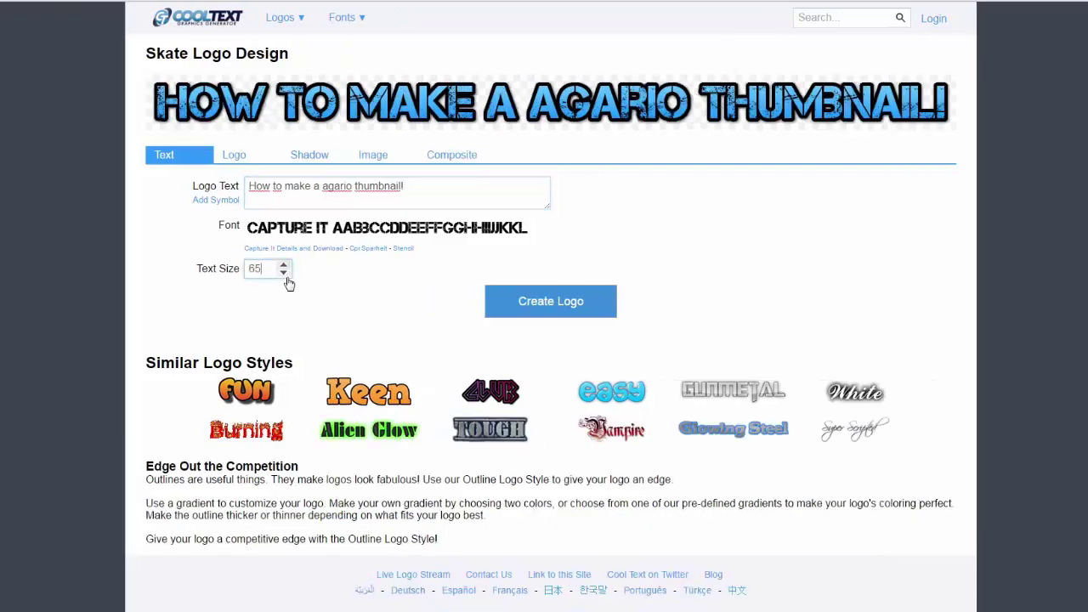
{"action": "left_click", "coordinate": [234, 154]}
{"action": "left_click", "coordinate": [336, 203]}
{"action": "left_click_drag", "start_coordinate": [400, 225], "coordinate": [397, 216]}
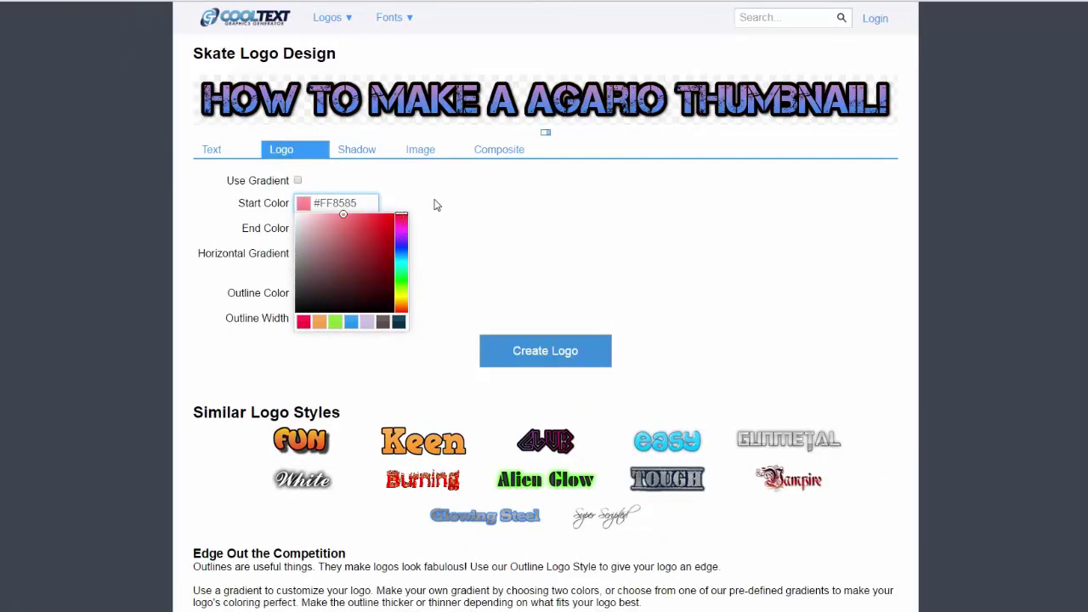
{"action": "left_click", "coordinate": [336, 228]}
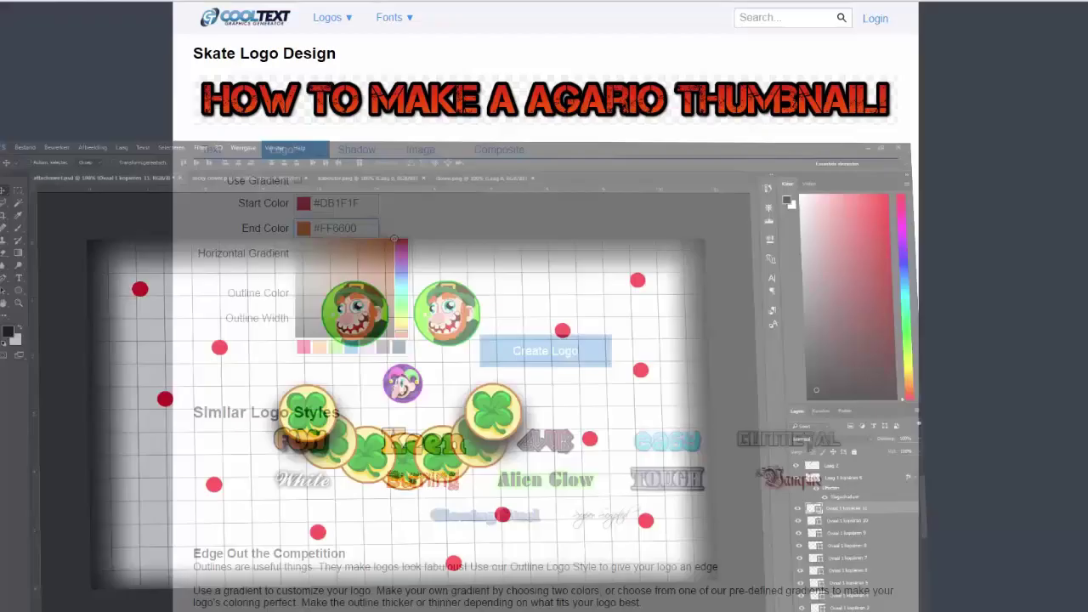
{"action": "left_click_drag", "start_coordinate": [400, 329], "coordinate": [401, 302]}
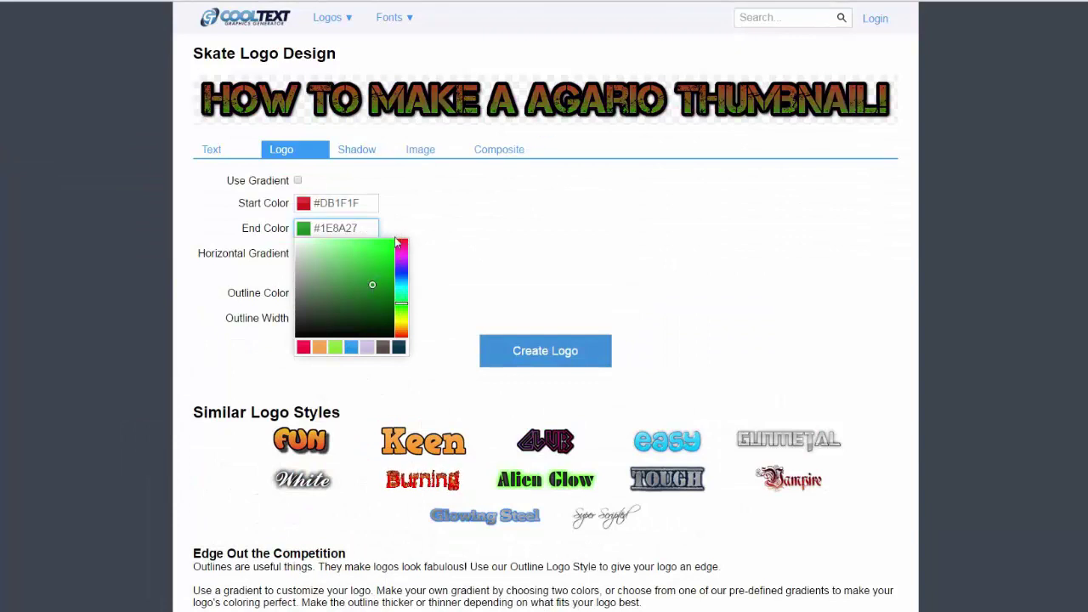
- Set the gradient from green #25C42D to orange #E68E29 and create the logo
{"action": "left_click", "coordinate": [340, 203]}
{"action": "left_click", "coordinate": [399, 278]}
{"action": "left_click", "coordinate": [374, 238]}
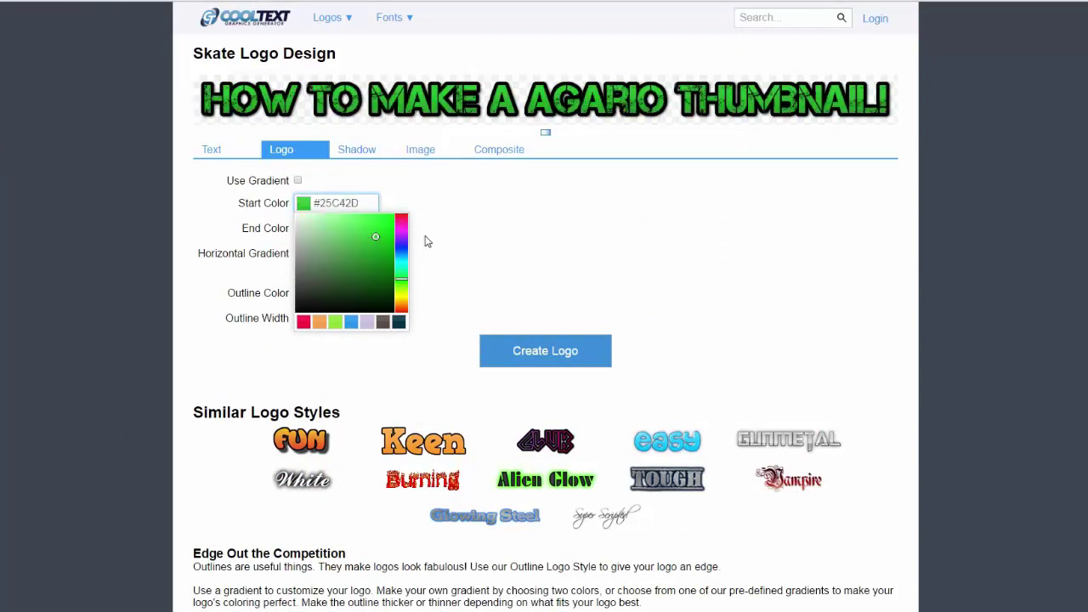
{"action": "left_click", "coordinate": [340, 228]}
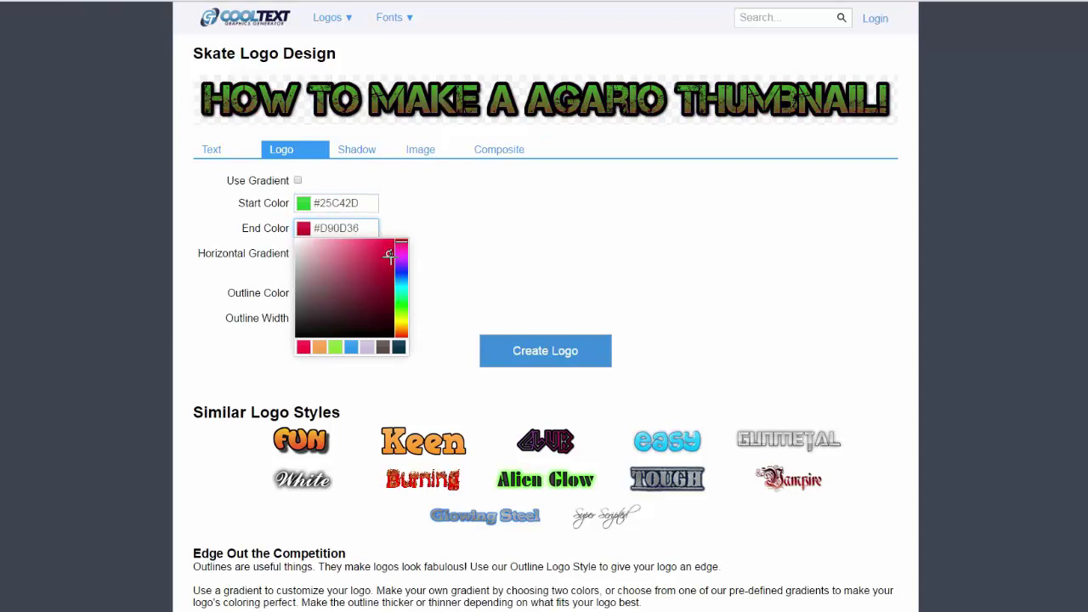
{"action": "left_click_drag", "start_coordinate": [402, 314], "coordinate": [402, 333]}
{"action": "left_click", "coordinate": [385, 270]}
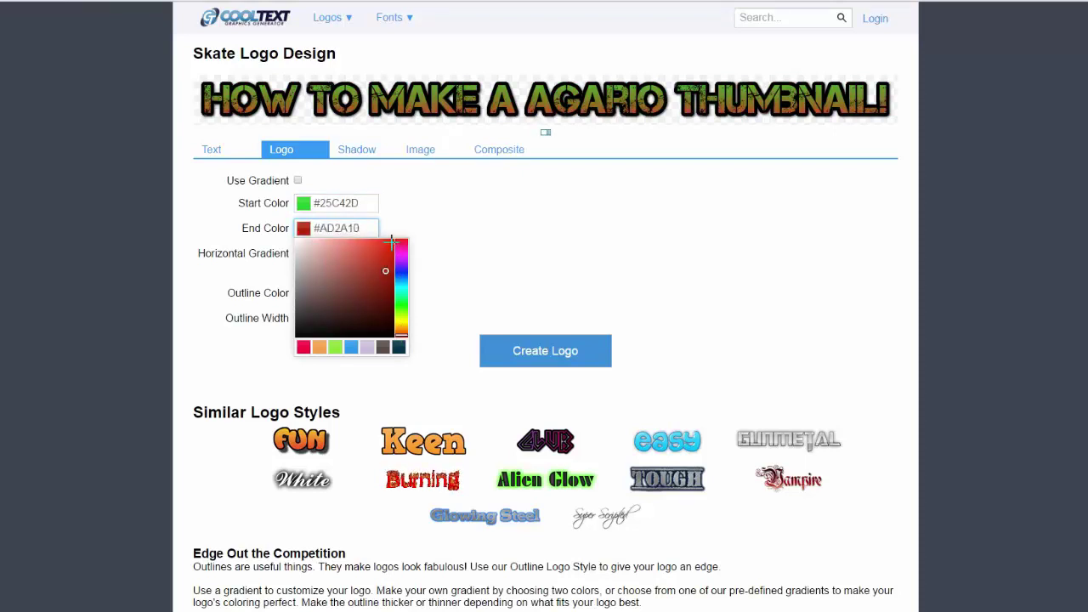
{"action": "left_click", "coordinate": [401, 329]}
{"action": "left_click_drag", "start_coordinate": [369, 284], "coordinate": [375, 248]}
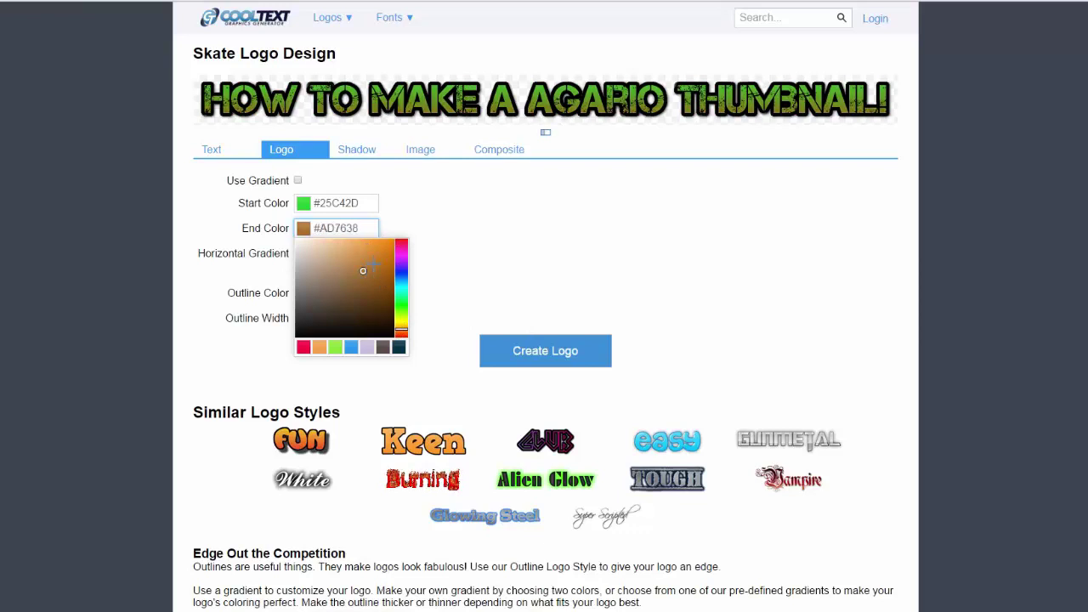
{"action": "left_click", "coordinate": [441, 246]}
{"action": "left_click", "coordinate": [558, 347]}
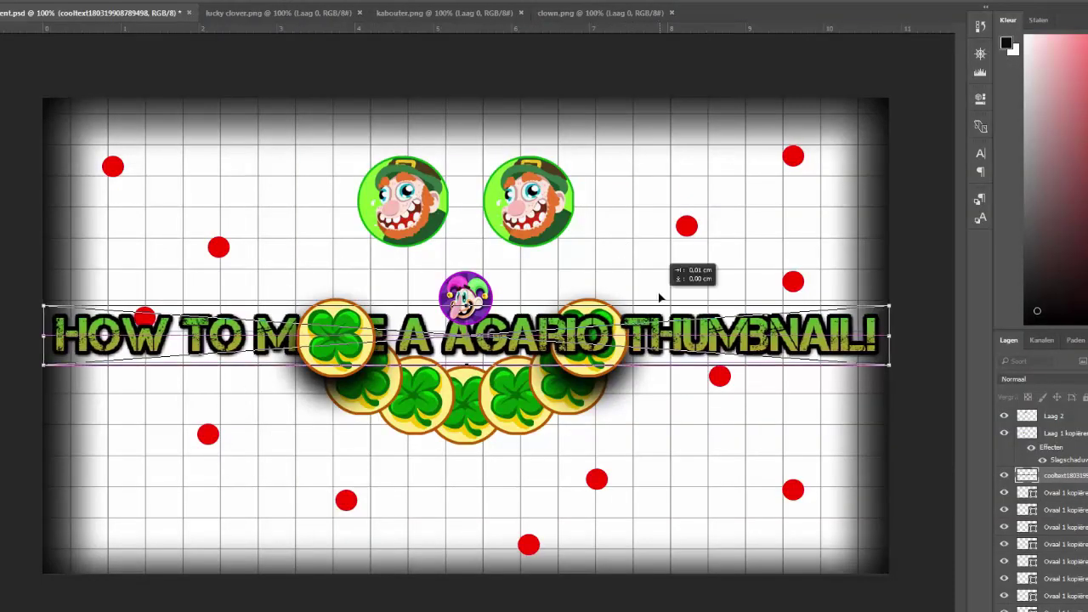
- Move the title to the top with a drop shadow and no stroke, then draw a small circle at the grid's left
{"action": "mouse_move", "coordinate": [660, 298]}
{"action": "left_mouse_down"}
{"action": "mouse_move", "coordinate": [649, 89]}
{"action": "mouse_move", "coordinate": [683, 105]}
{"action": "mouse_move", "coordinate": [667, 147]}
{"action": "left_mouse_up"}
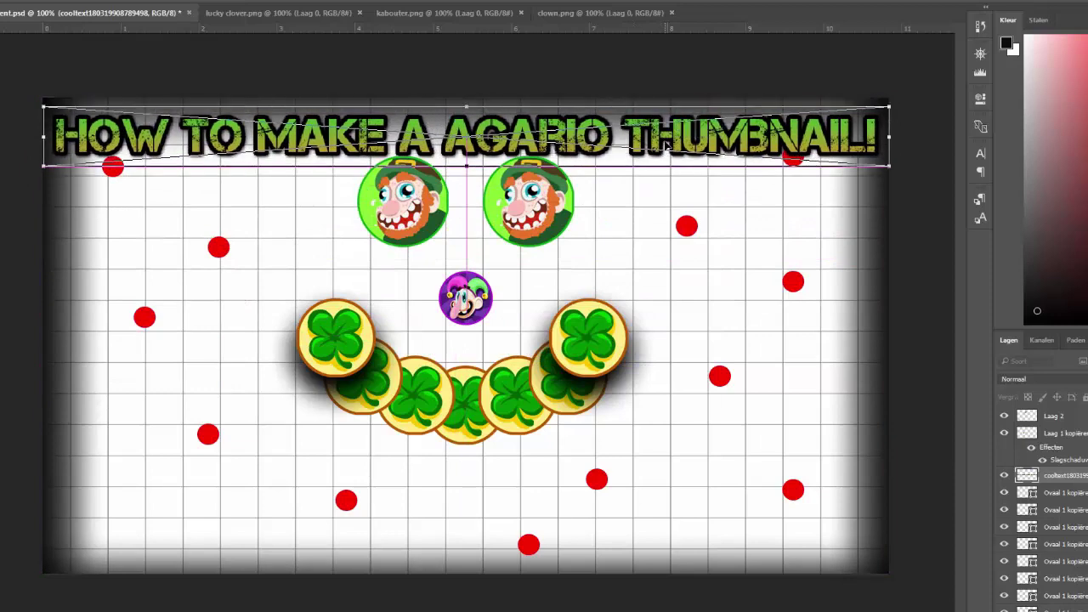
{"action": "key", "text": "Return"}
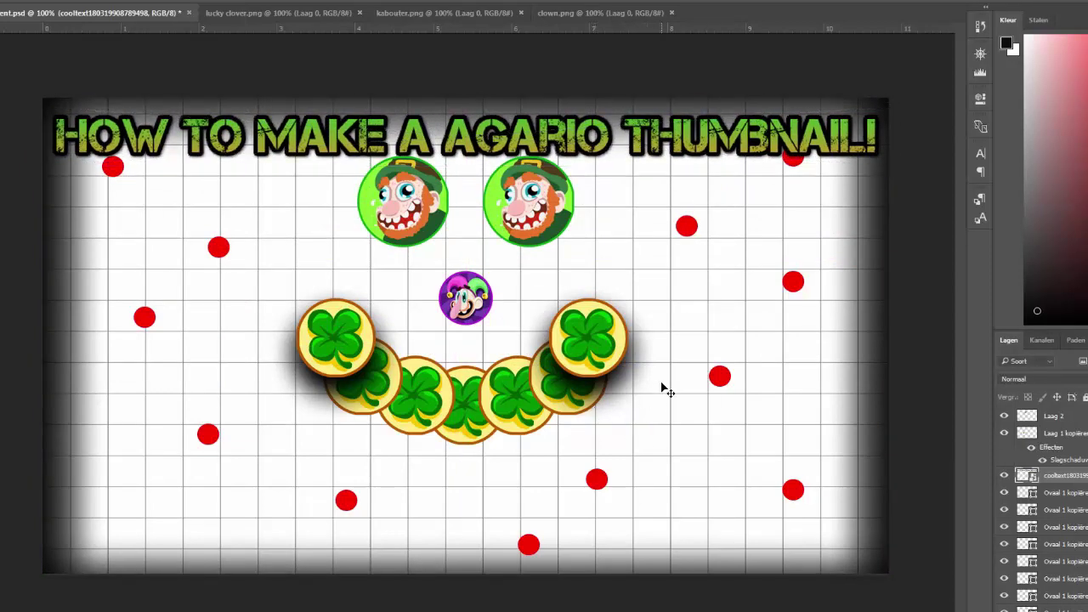
{"action": "right_click", "coordinate": [1049, 481]}
{"action": "left_click", "coordinate": [935, 14]}
{"action": "left_click", "coordinate": [536, 326]}
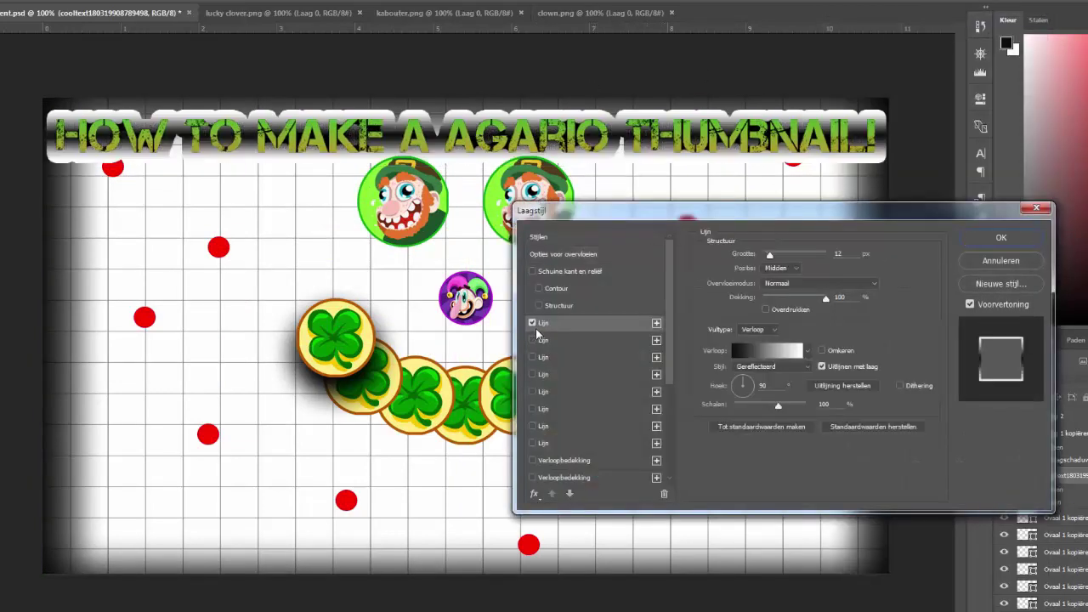
{"action": "left_click_drag", "start_coordinate": [769, 254], "coordinate": [763, 254]}
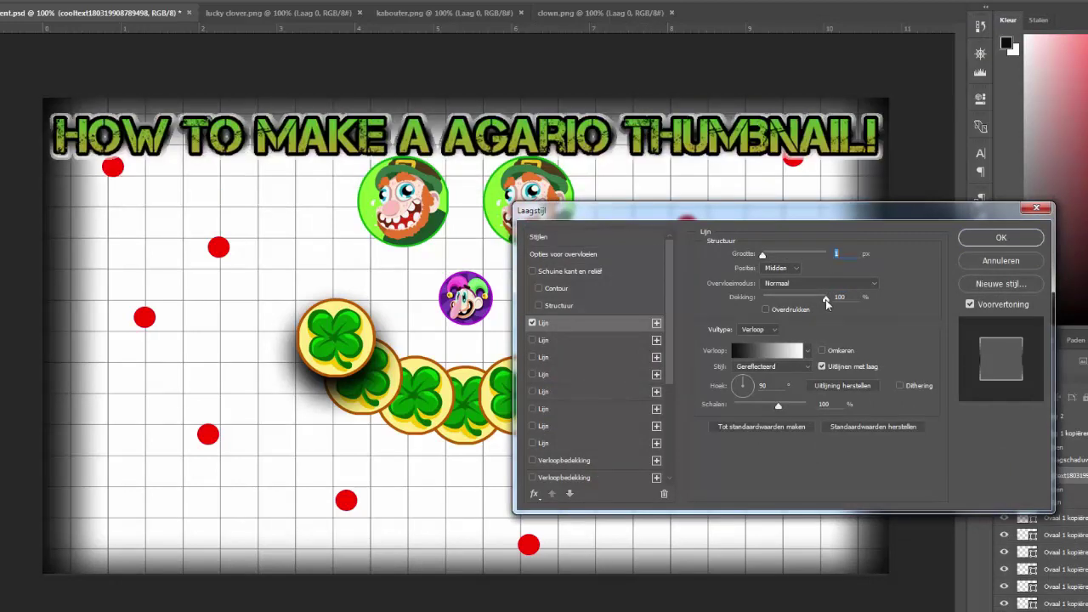
{"action": "left_click", "coordinate": [533, 324]}
{"action": "scroll", "coordinate": [548, 391], "scroll_direction": "down", "scroll_amount": 3}
{"action": "left_click", "coordinate": [532, 409]}
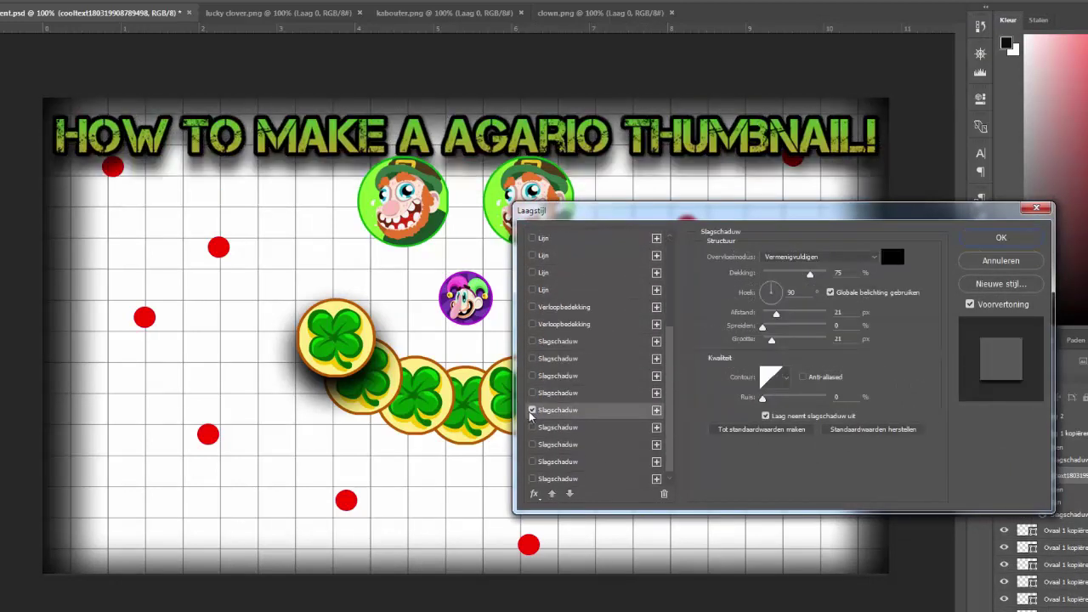
{"action": "left_click", "coordinate": [1000, 238]}
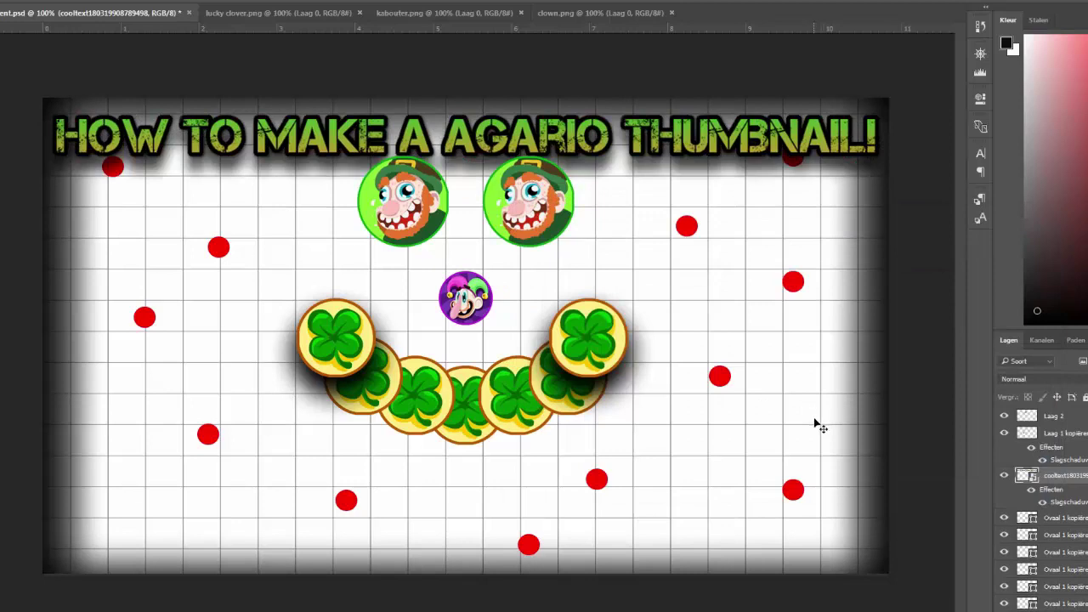
{"action": "left_click_drag", "start_coordinate": [106, 258], "coordinate": [107, 259]}
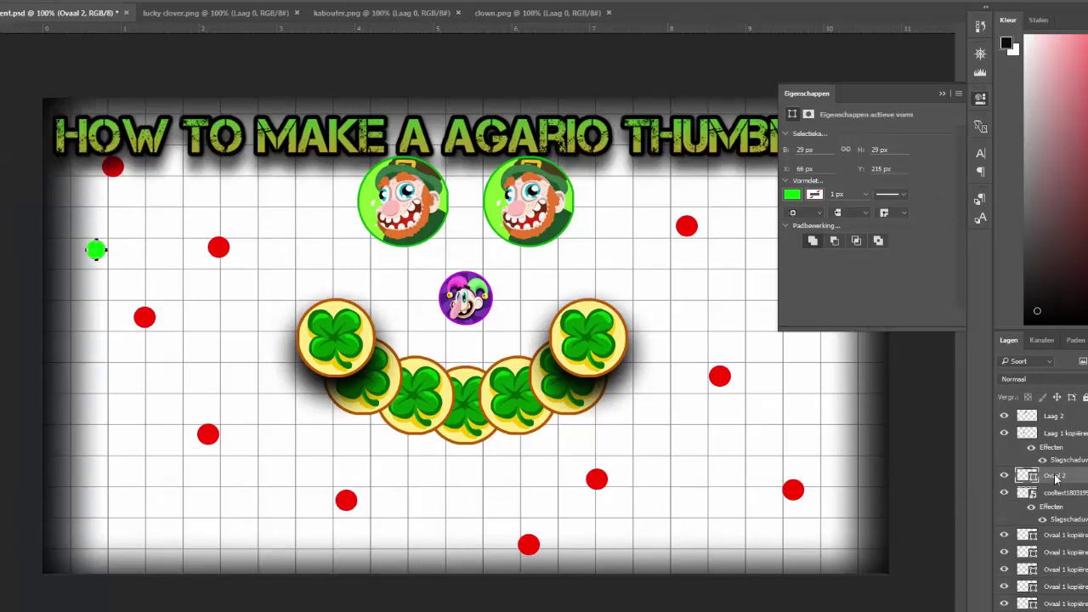
- Confirm the green circle fill, duplicate it and move a copy toward the lower left
{"action": "key", "text": "ctrl+alt+j"}
{"action": "key", "text": "Return"}
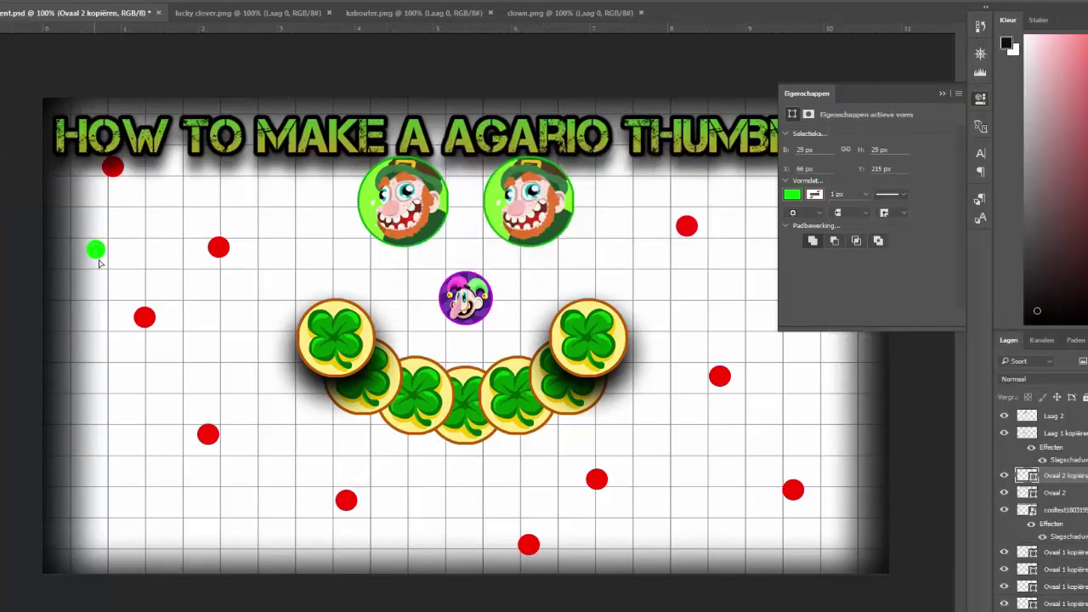
{"action": "left_click_drag", "start_coordinate": [99, 263], "coordinate": [128, 523]}
{"action": "right_click", "coordinate": [1062, 476]}
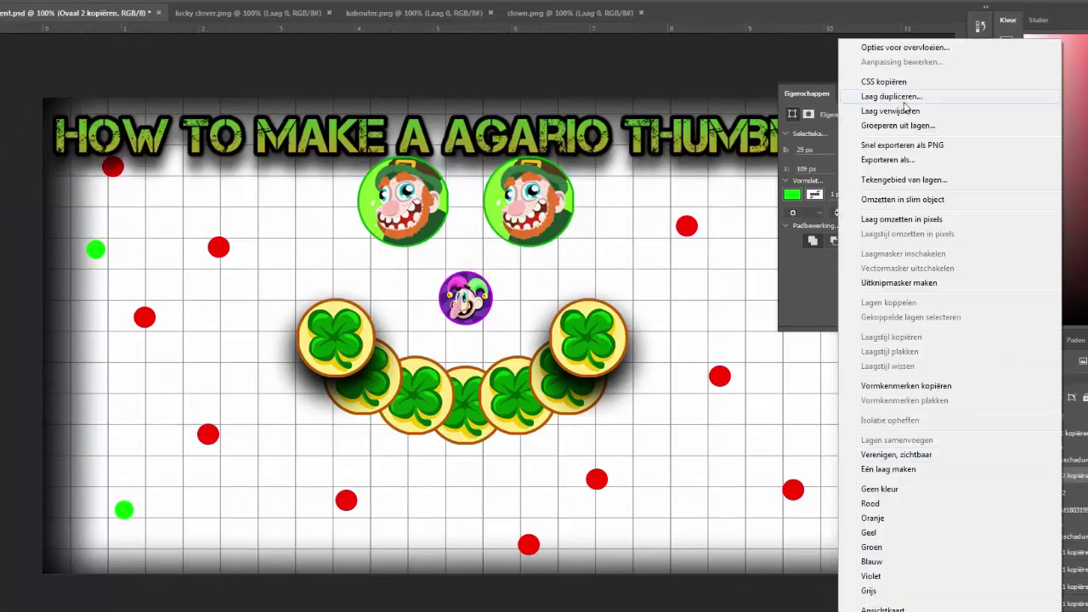
{"action": "left_click", "coordinate": [893, 96]}
{"action": "key", "text": "Return"}
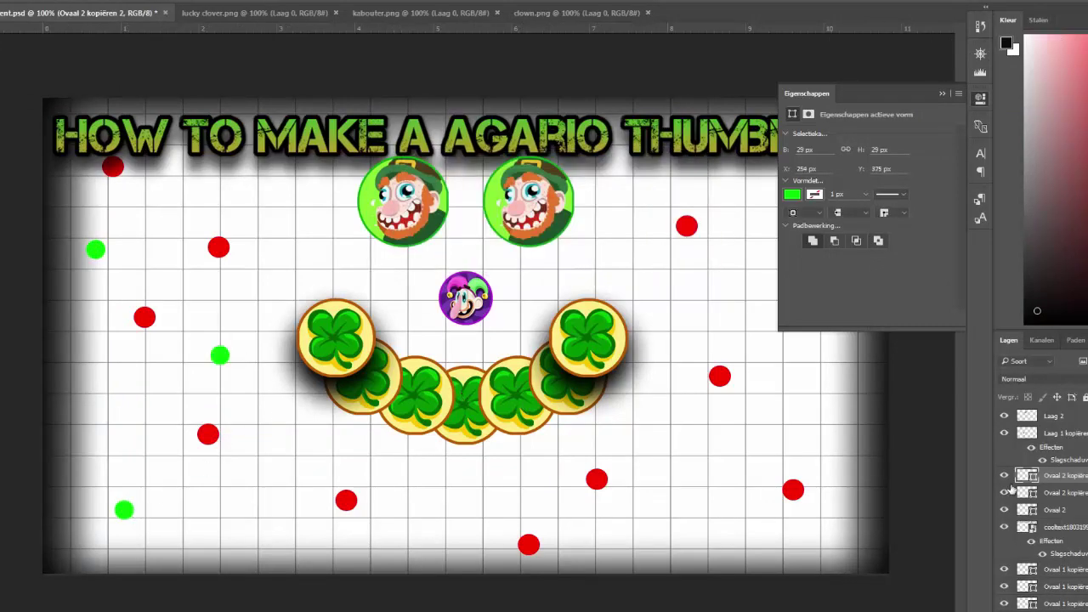
- Make three more duplicates of the green circle layer
{"action": "right_click", "coordinate": [1011, 487]}
{"action": "left_click", "coordinate": [901, 90]}
{"action": "key", "text": "Return"}
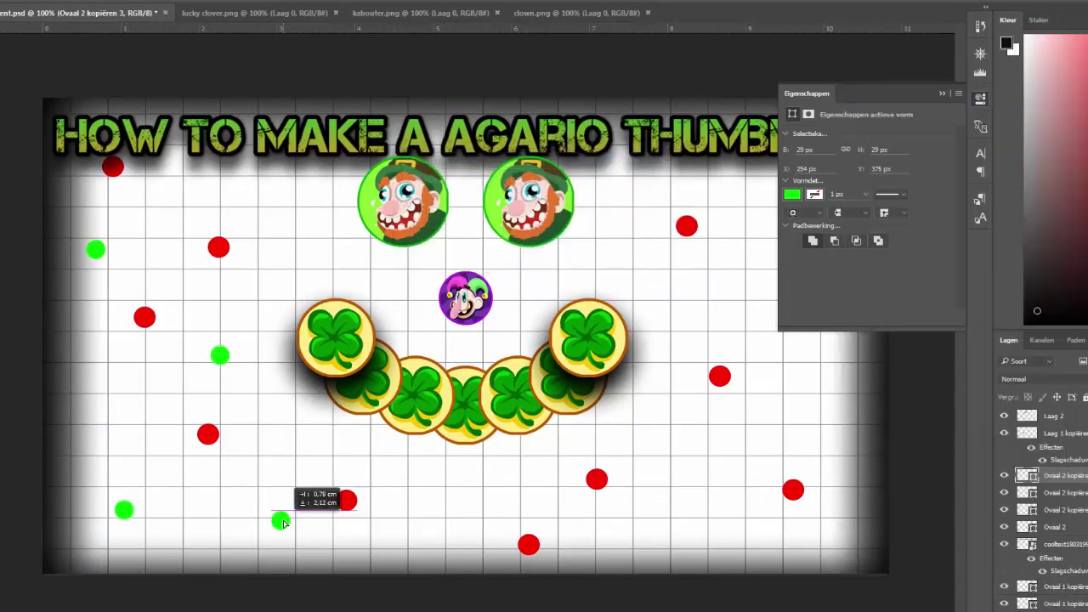
{"action": "right_click", "coordinate": [1072, 480]}
{"action": "left_click", "coordinate": [887, 95]}
{"action": "key", "text": "Return"}
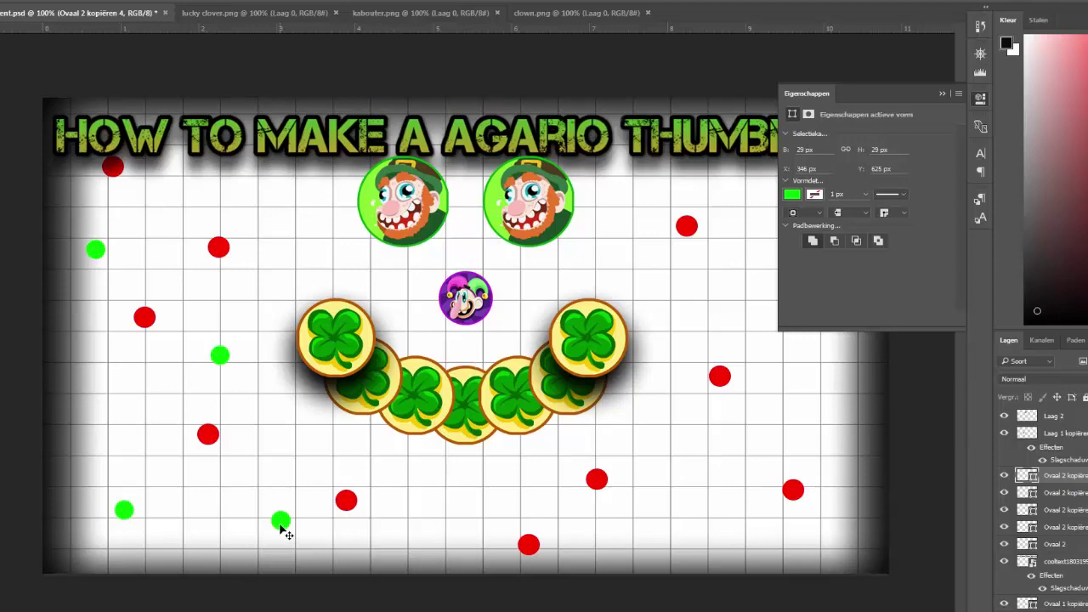
{"action": "right_click", "coordinate": [1064, 482]}
{"action": "left_click", "coordinate": [901, 97]}
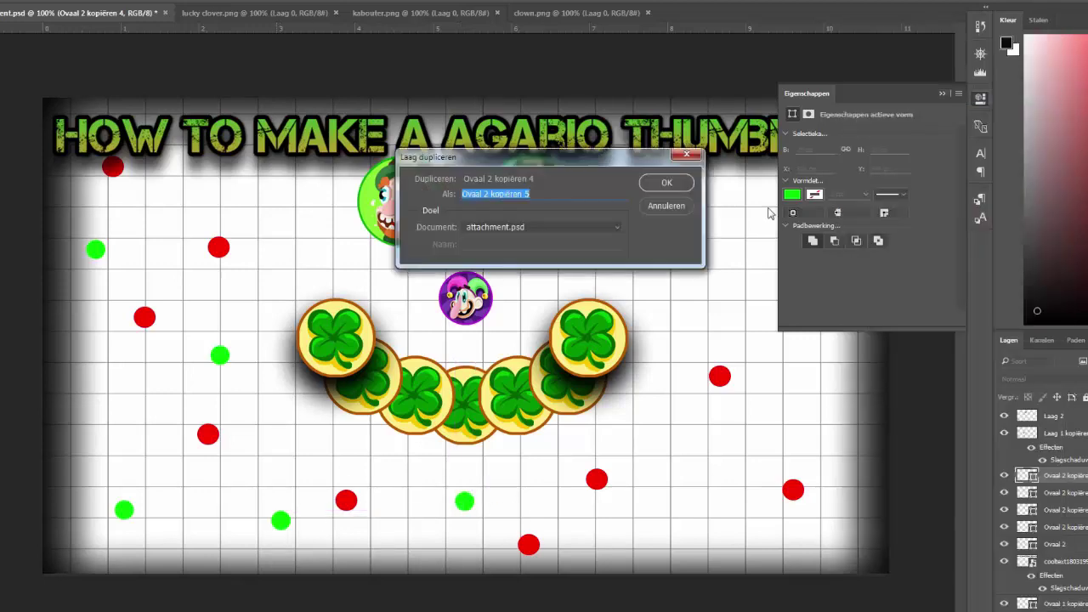
{"action": "key", "text": "Return"}
- Place green dots near the lower right and on the grid's right side
{"action": "left_click_drag", "start_coordinate": [702, 513], "coordinate": [948, 533]}
{"action": "right_click", "coordinate": [1063, 475]}
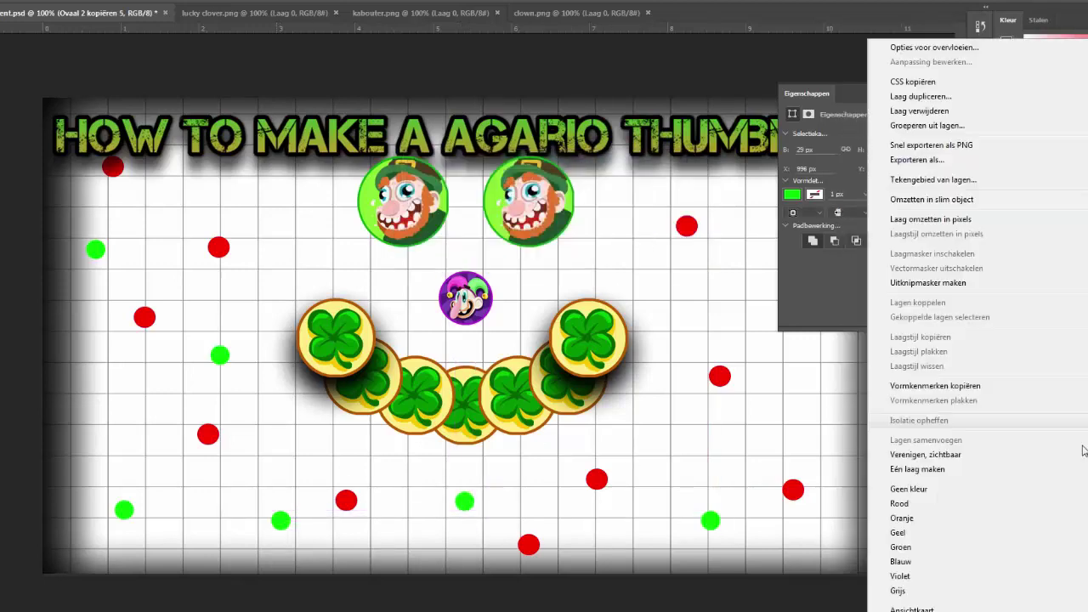
{"action": "left_click", "coordinate": [901, 90]}
{"action": "key", "text": "Return"}
{"action": "left_click", "coordinate": [729, 508]}
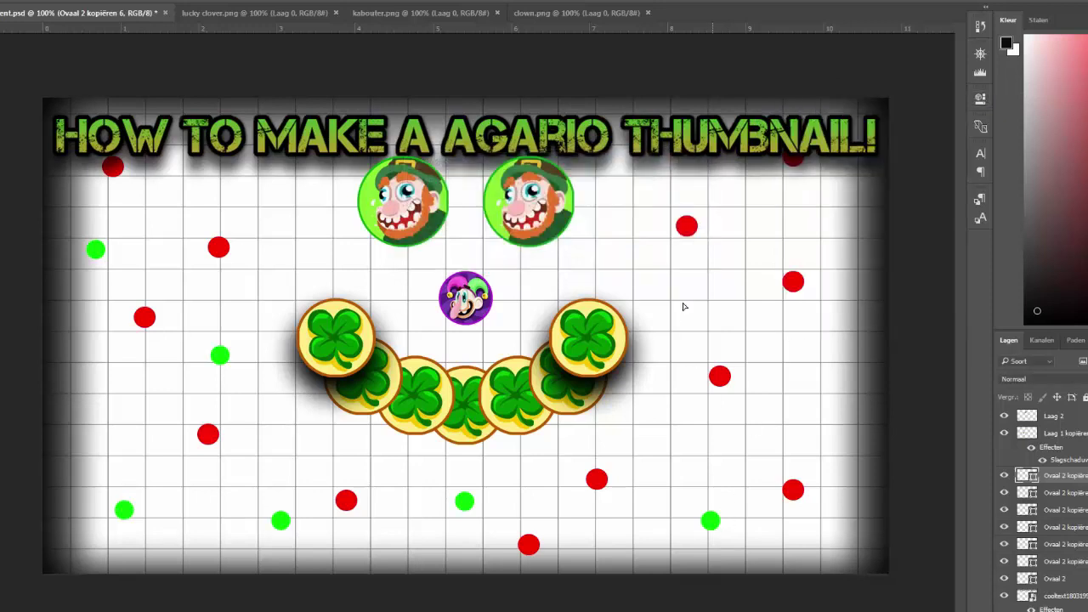
{"action": "left_click_drag", "start_coordinate": [710, 520], "coordinate": [690, 297]}
- Add one more green dot copy and adjust its position on the grid
{"action": "right_click", "coordinate": [1064, 475]}
{"action": "left_click", "coordinate": [901, 90]}
{"action": "key", "text": "Return"}
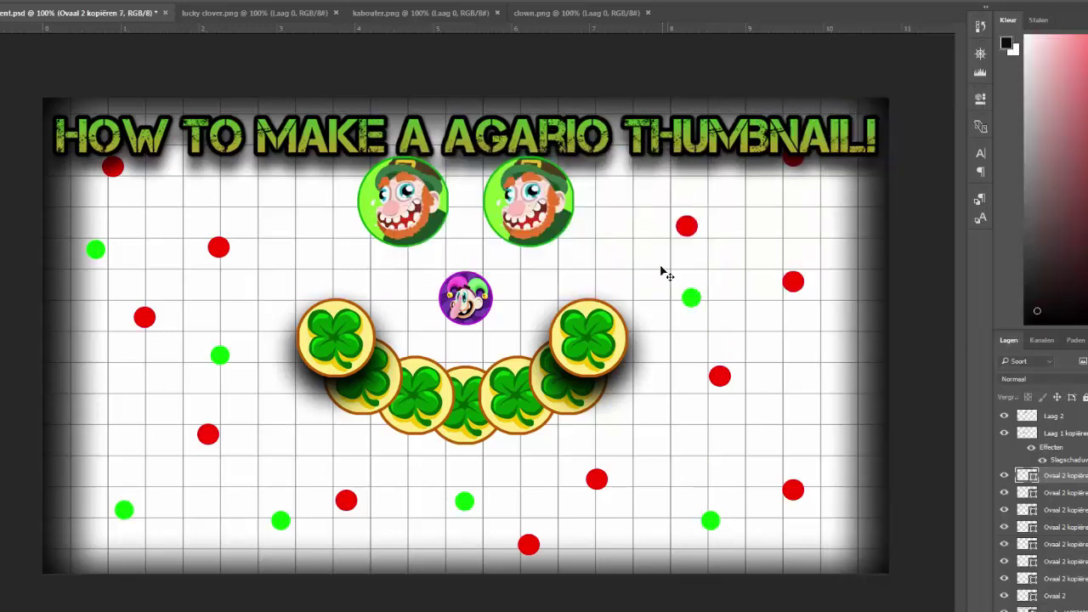
{"action": "left_click_drag", "start_coordinate": [822, 395], "coordinate": [832, 396]}
{"action": "scroll", "coordinate": [1045, 501], "scroll_direction": "down", "scroll_amount": 3}
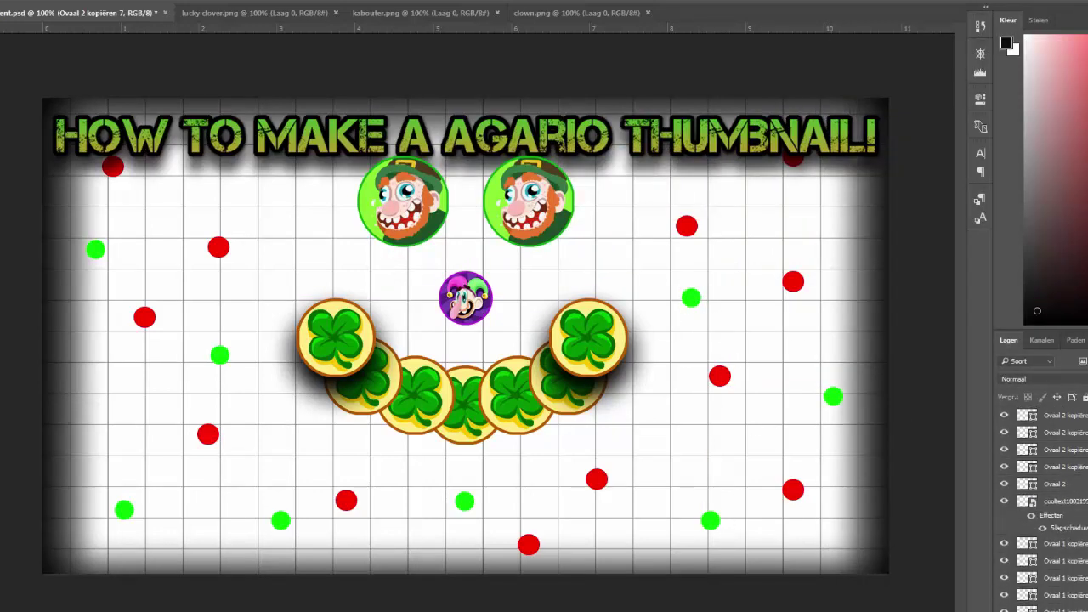
{"action": "scroll", "coordinate": [1045, 502], "scroll_direction": "down", "scroll_amount": 3}
{"action": "scroll", "coordinate": [1046, 510], "scroll_direction": "up", "scroll_amount": 3}
{"action": "scroll", "coordinate": [1046, 510], "scroll_direction": "up", "scroll_amount": 3}
{"action": "scroll", "coordinate": [1046, 510], "scroll_direction": "up", "scroll_amount": 3}
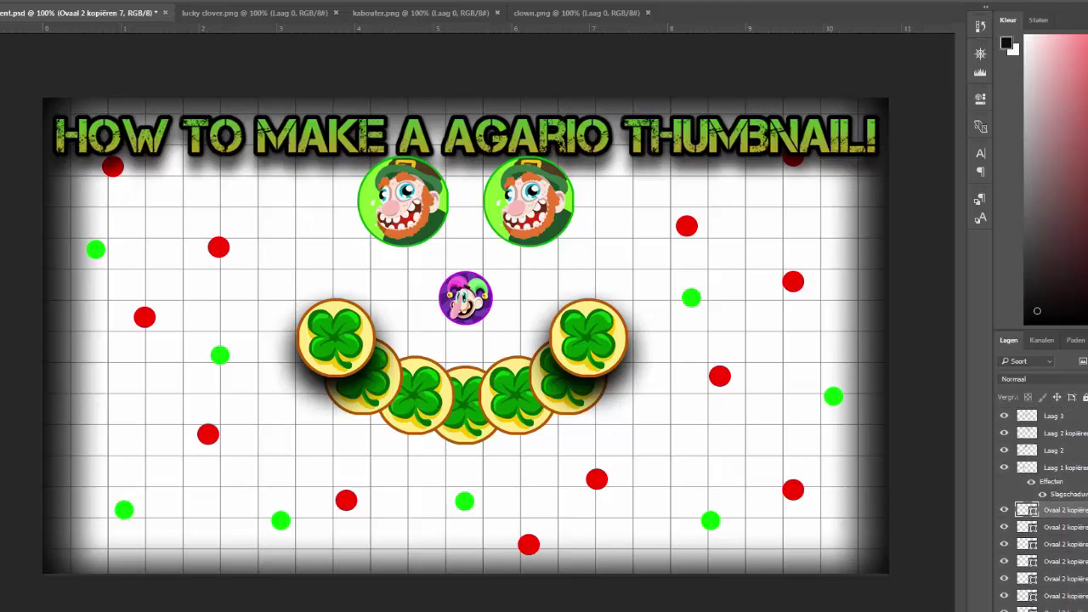
{"action": "scroll", "coordinate": [1046, 510], "scroll_direction": "up", "scroll_amount": 3}
{"action": "scroll", "coordinate": [1046, 509], "scroll_direction": "up", "scroll_amount": 3}
{"action": "left_click_drag", "start_coordinate": [464, 300], "coordinate": [463, 299]}
- Give the clown layer Laag 3 a drop shadow with increased spread
{"action": "right_click", "coordinate": [1045, 415]}
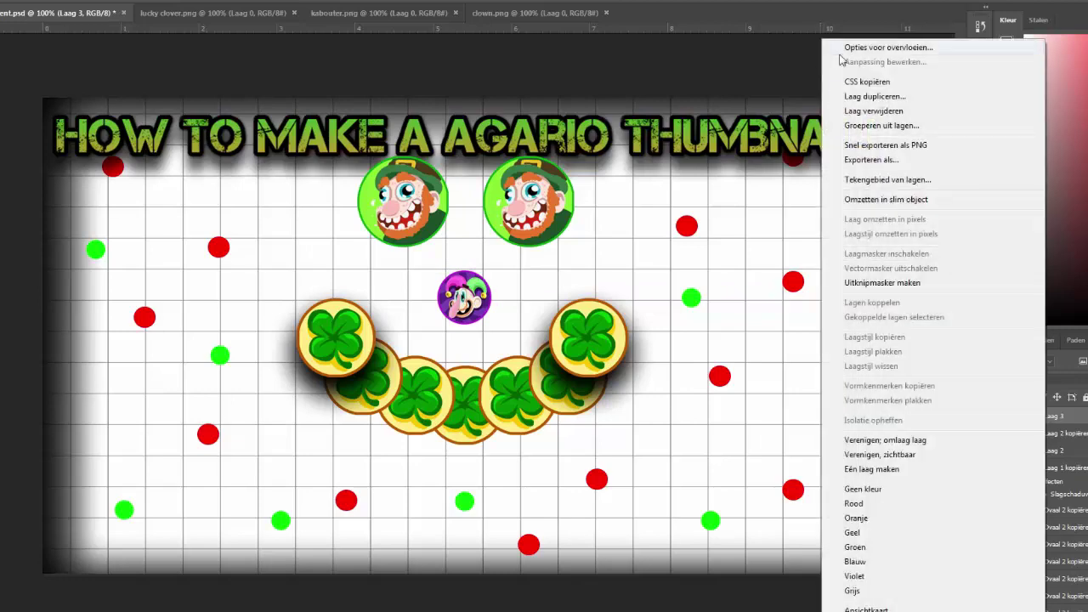
{"action": "left_click", "coordinate": [855, 41]}
{"action": "scroll", "coordinate": [667, 292], "scroll_direction": "down", "scroll_amount": 2}
{"action": "left_click_drag", "start_coordinate": [584, 211], "coordinate": [701, 208]}
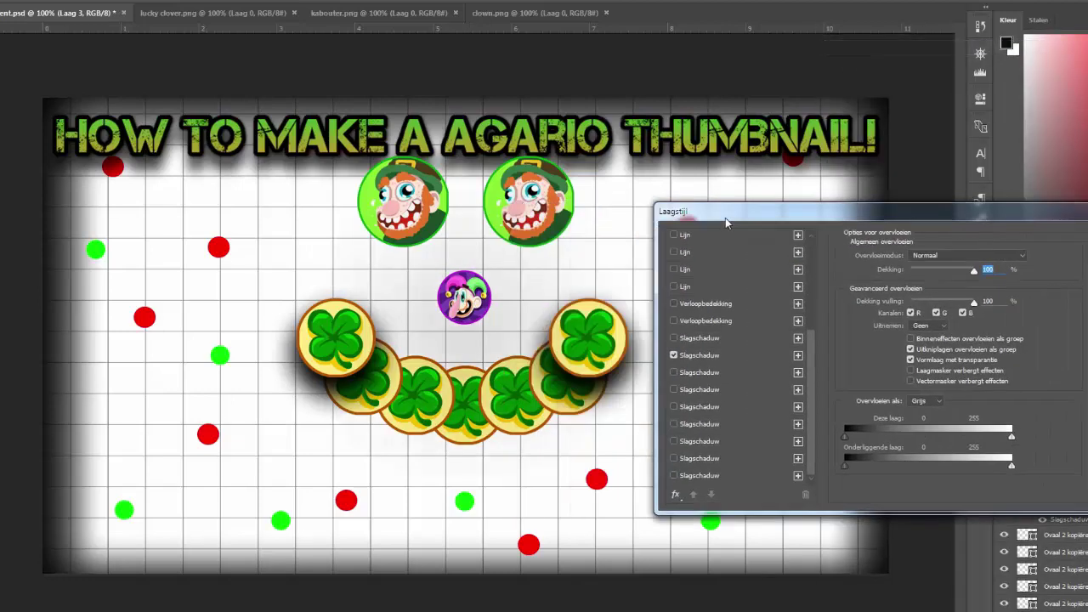
{"action": "left_click", "coordinate": [676, 351]}
{"action": "mouse_move", "coordinate": [908, 325]}
{"action": "left_mouse_down"}
{"action": "mouse_move", "coordinate": [894, 325]}
{"action": "mouse_move", "coordinate": [899, 338]}
{"action": "mouse_move", "coordinate": [888, 327]}
{"action": "mouse_move", "coordinate": [907, 312]}
{"action": "mouse_move", "coordinate": [899, 327]}
{"action": "mouse_move", "coordinate": [895, 312]}
{"action": "left_mouse_up"}
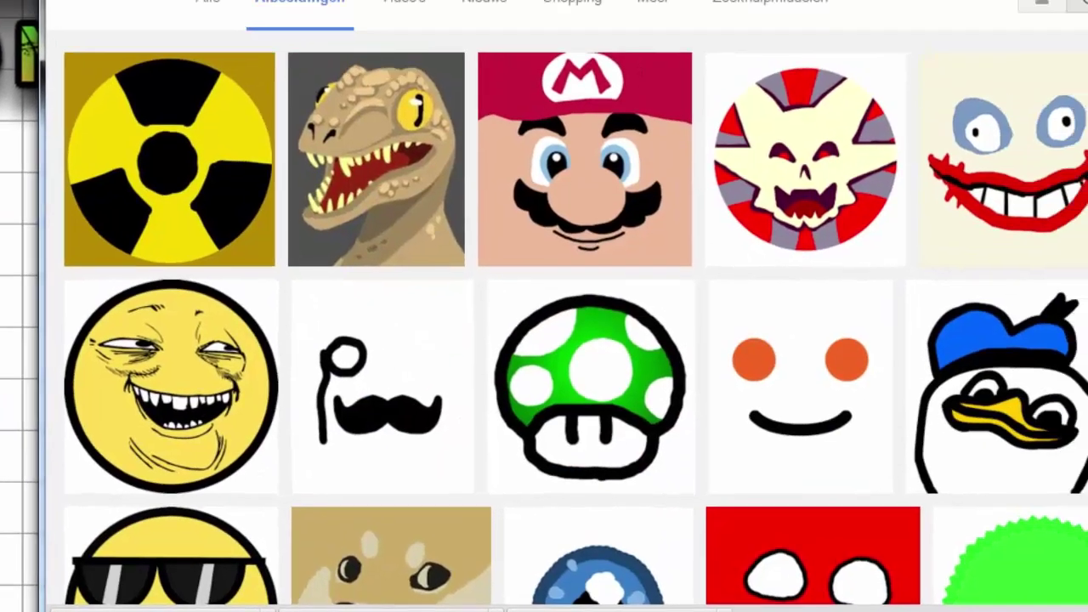
- Search Google Images for 'shock cli' and browse the clipart results
{"action": "type", "text": "shock cli"}
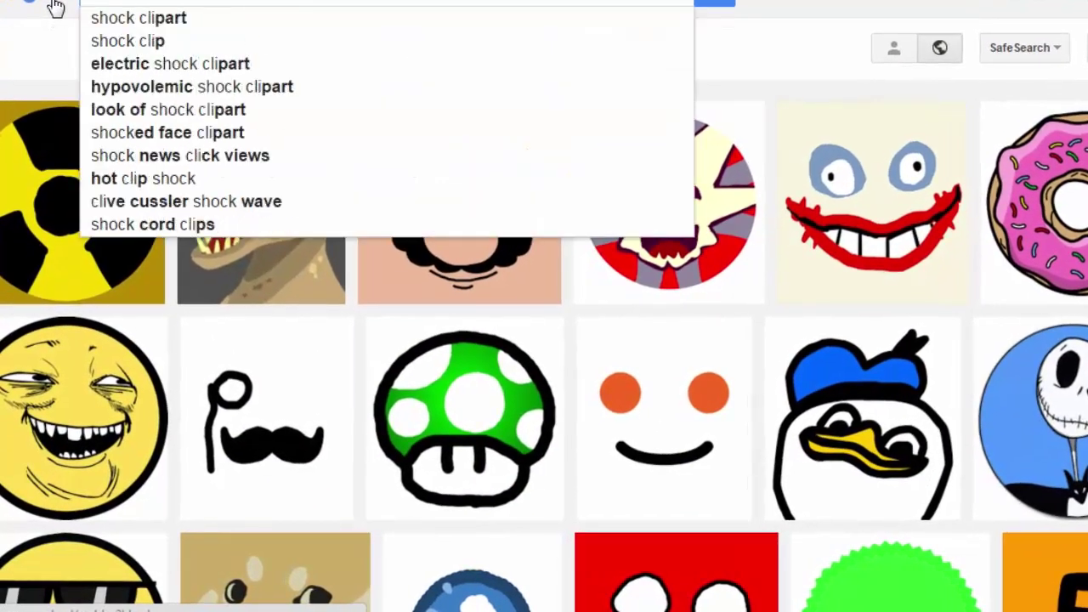
{"action": "key", "text": "Return"}
{"action": "scroll", "coordinate": [451, 162], "scroll_direction": "down", "scroll_amount": 3}
{"action": "scroll", "coordinate": [451, 163], "scroll_direction": "down", "scroll_amount": 3}
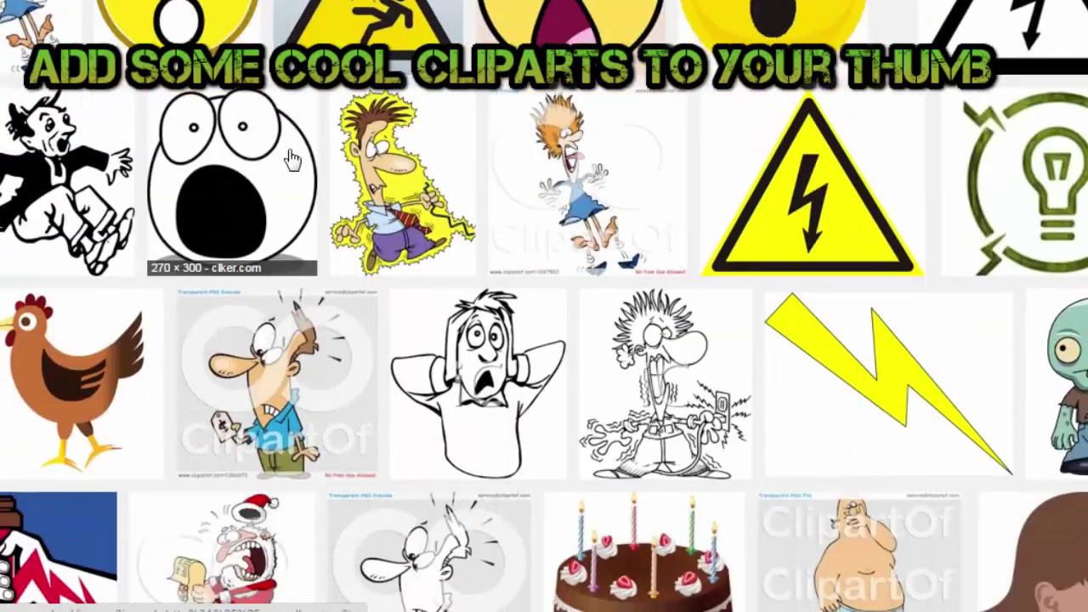
{"action": "scroll", "coordinate": [278, 159], "scroll_direction": "up", "scroll_amount": 5}
- Search 'blue eletric', preview a blue bolt, and open the 'Blue electric shock png' results
{"action": "type", "text": "blue ele"}
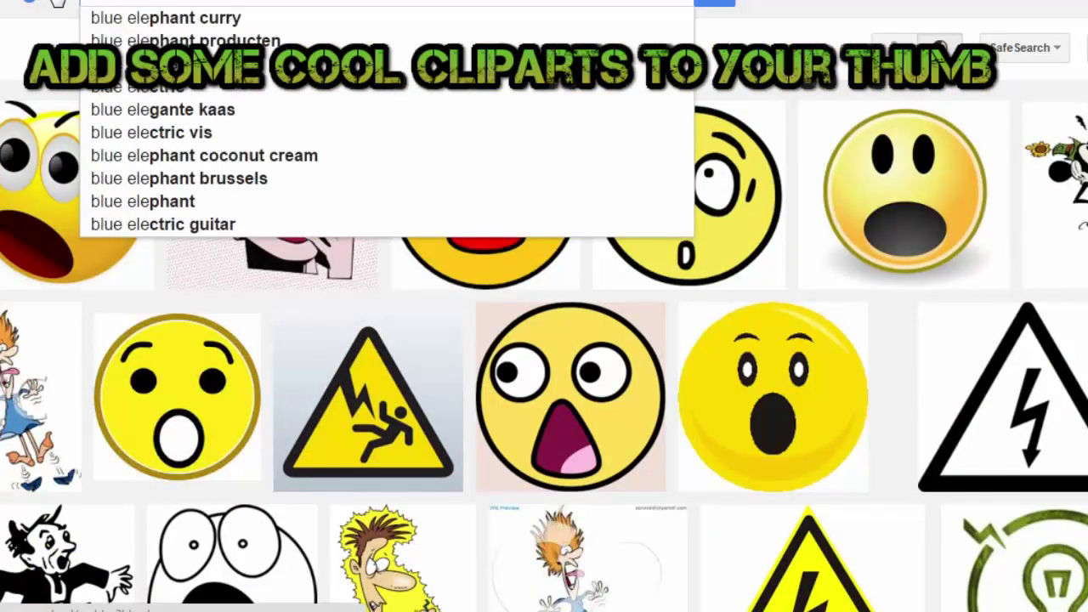
{"action": "type", "text": "tric"}
{"action": "key", "text": "Return"}
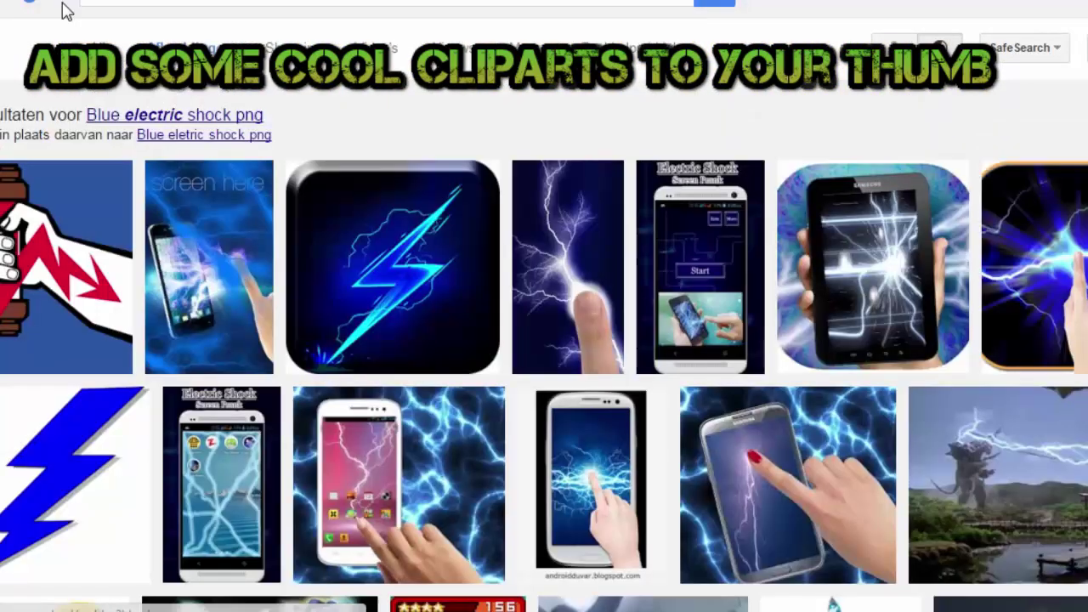
{"action": "scroll", "coordinate": [61, 388], "scroll_direction": "down", "scroll_amount": 2}
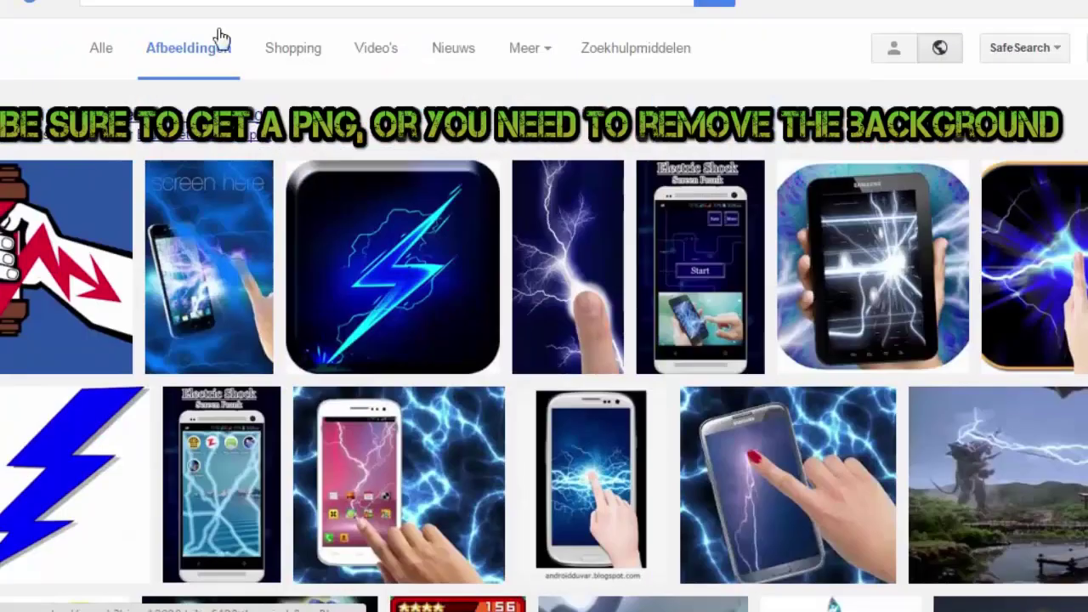
{"action": "left_click", "coordinate": [59, 272]}
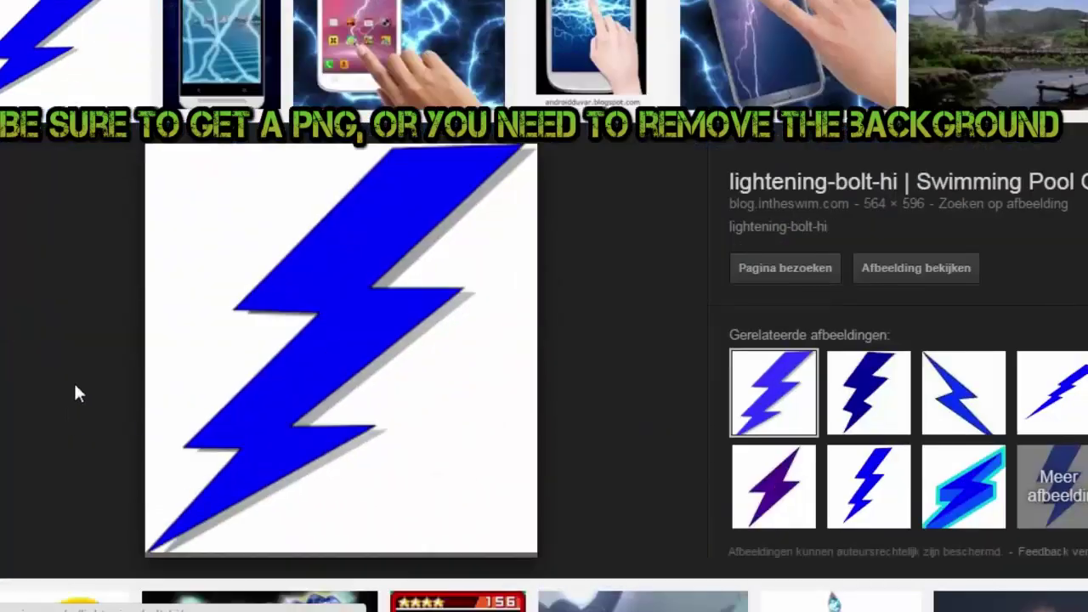
{"action": "left_click", "coordinate": [995, 416]}
{"action": "left_click", "coordinate": [1051, 477]}
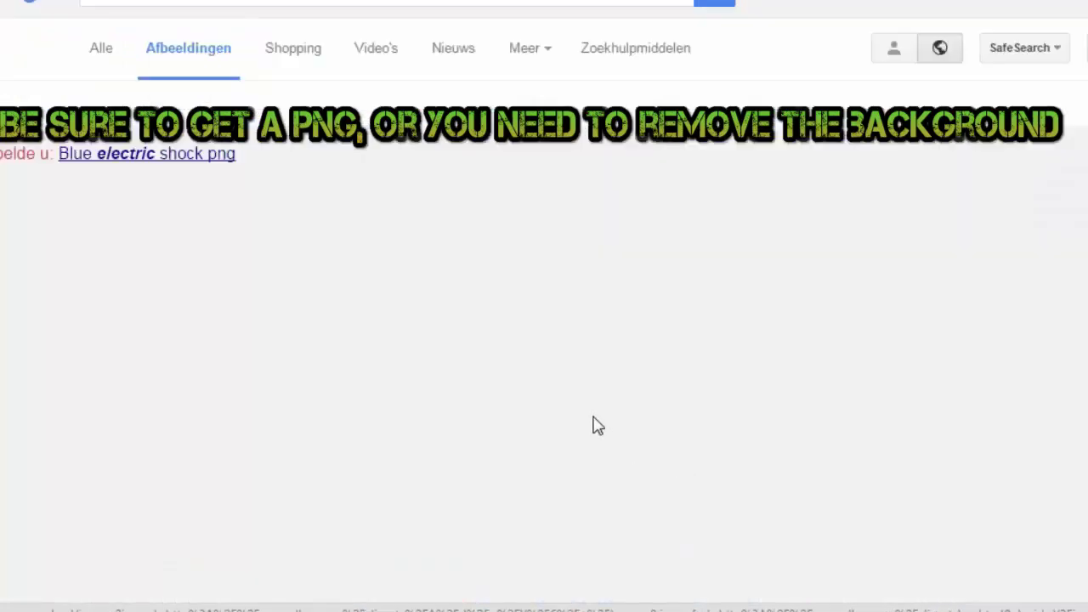
{"action": "scroll", "coordinate": [479, 388], "scroll_direction": "down", "scroll_amount": 2}
{"action": "scroll", "coordinate": [462, 364], "scroll_direction": "down", "scroll_amount": 3}
- Scale the teal lightning bolt to about 1.7 by 1.8 cm below the smile's right end
{"action": "left_click", "coordinate": [1003, 373]}
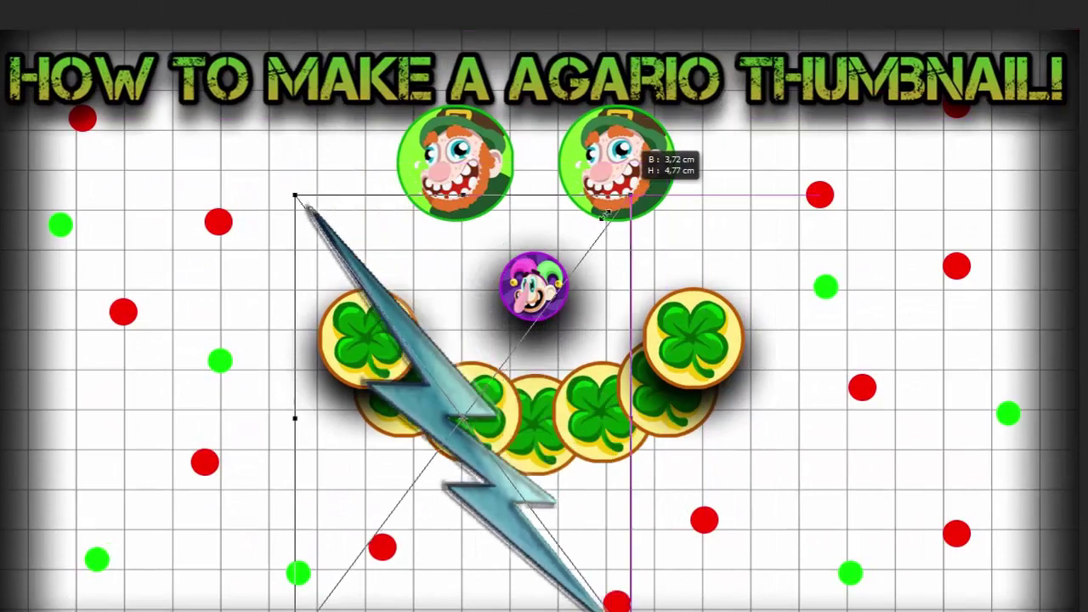
{"action": "mouse_move", "coordinate": [606, 213]}
{"action": "left_mouse_down"}
{"action": "mouse_move", "coordinate": [459, 464]}
{"action": "mouse_move", "coordinate": [418, 478]}
{"action": "left_mouse_up"}
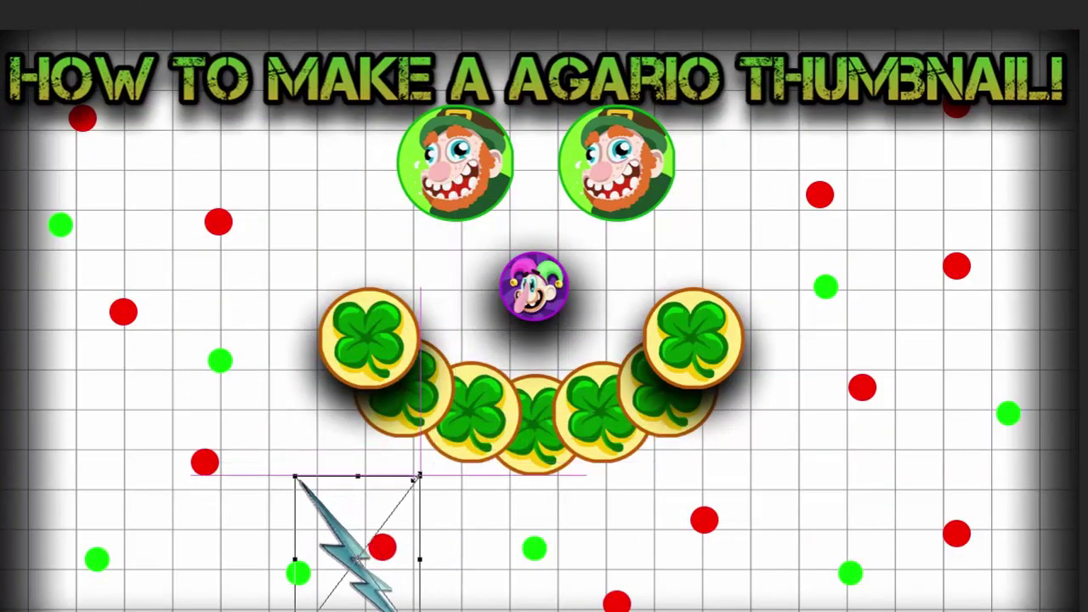
{"action": "mouse_move", "coordinate": [348, 498]}
{"action": "left_mouse_down"}
{"action": "mouse_move", "coordinate": [644, 510]}
{"action": "mouse_move", "coordinate": [705, 529]}
{"action": "left_mouse_up"}
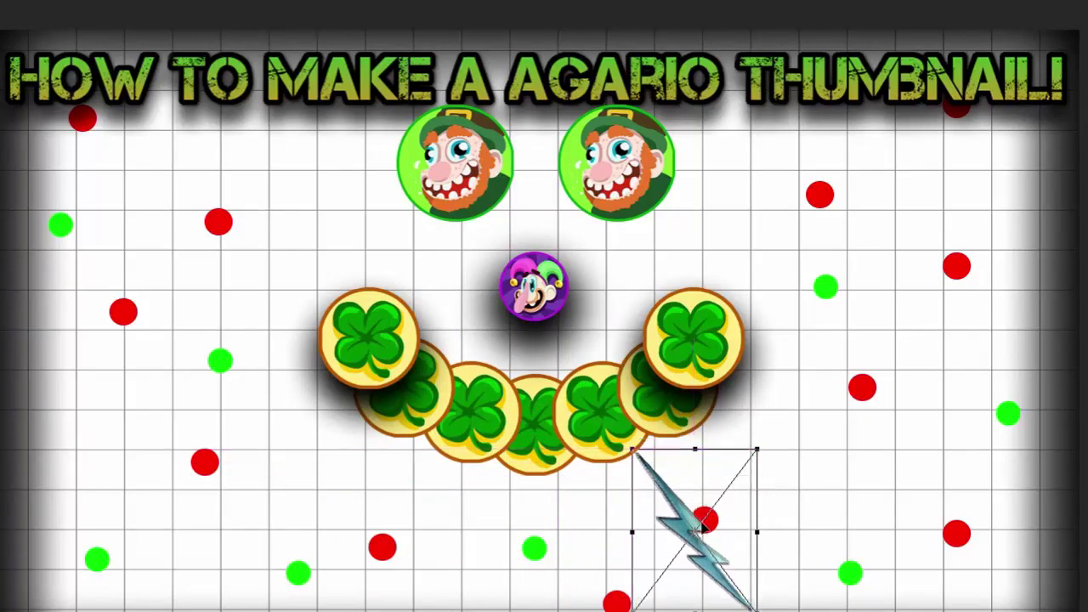
{"action": "key", "text": "Return"}
- Give the bolt layer a drop shadow with larger size and distance
{"action": "right_click", "coordinate": [1045, 17]}
{"action": "left_click", "coordinate": [1046, 9]}
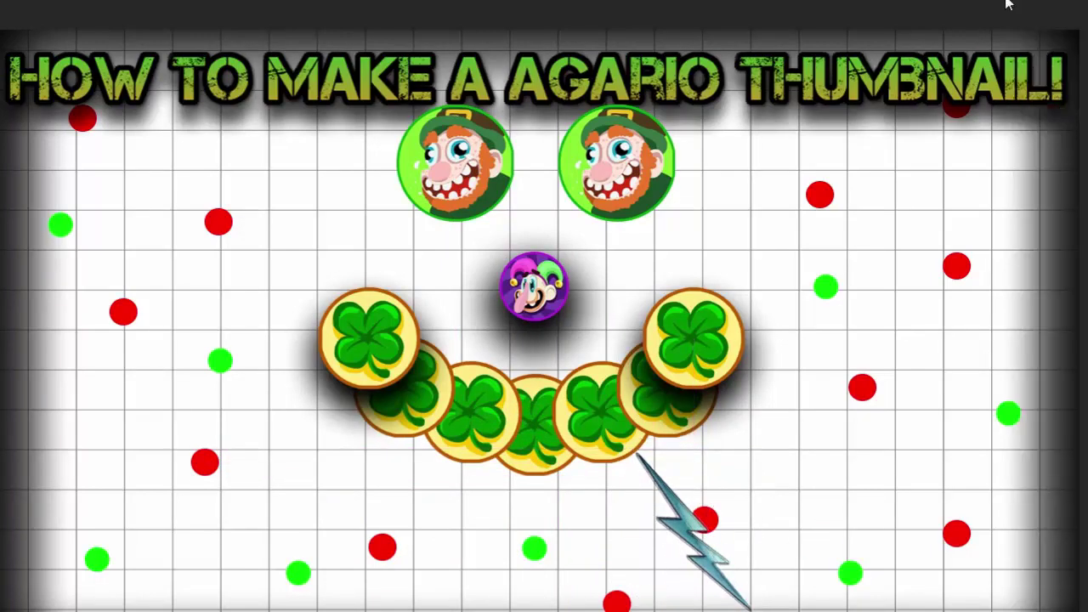
{"action": "left_click_drag", "start_coordinate": [612, 207], "coordinate": [801, 99]}
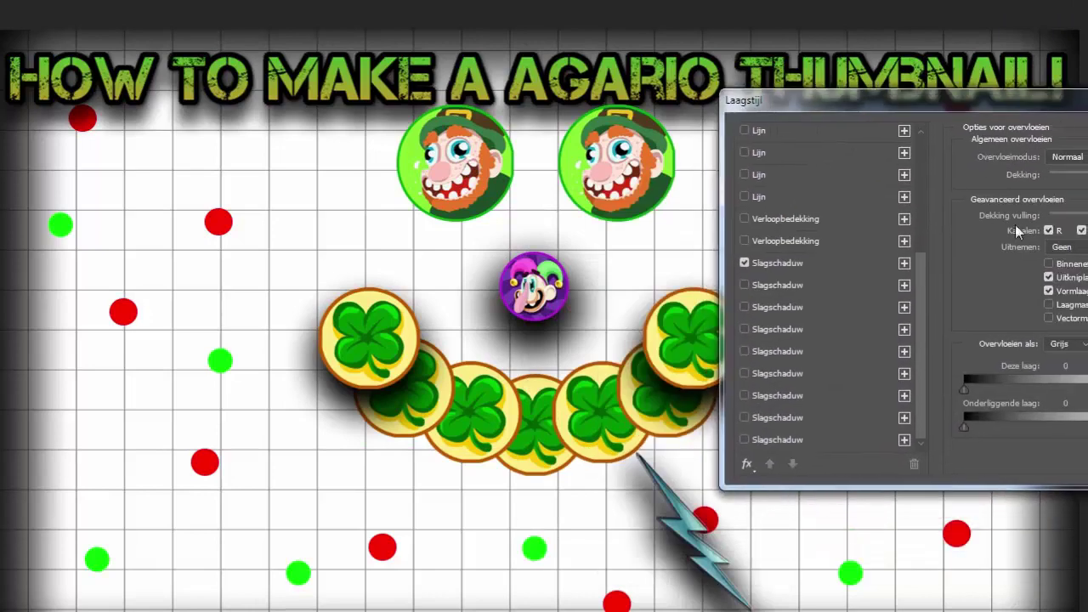
{"action": "left_click", "coordinate": [777, 263]}
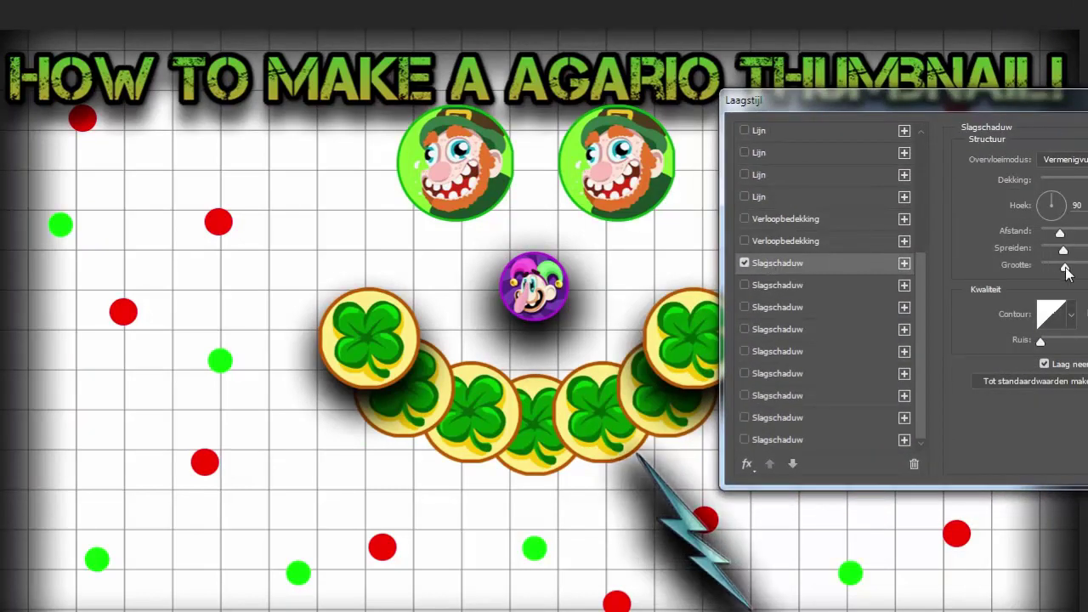
{"action": "left_click_drag", "start_coordinate": [1060, 266], "coordinate": [1068, 232]}
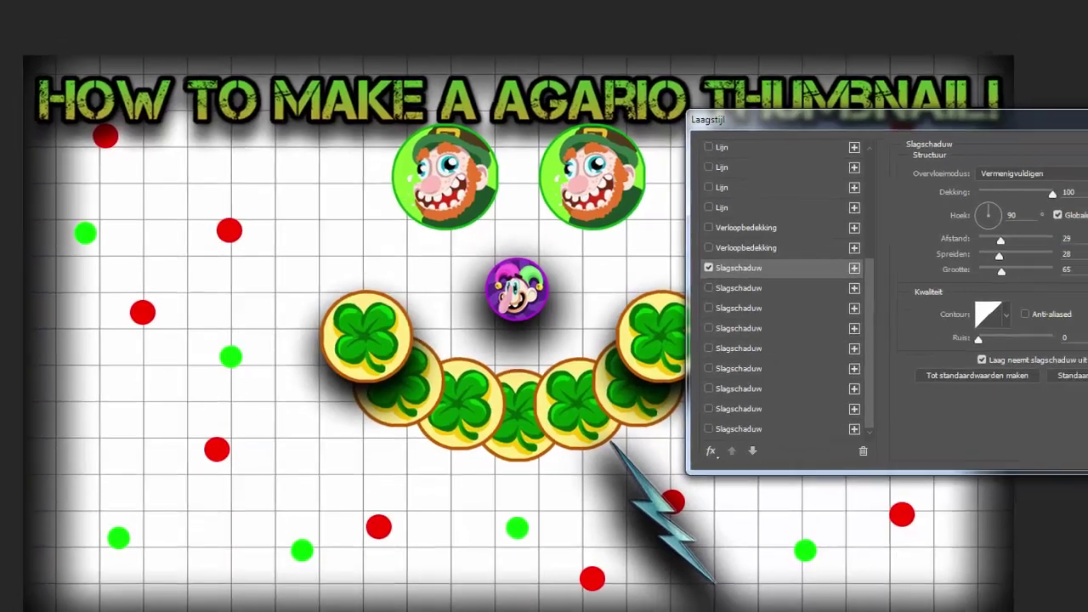
{"action": "key", "text": "Return"}
- Duplicate the bolt, move the copy left and rotate it about 16° clockwise
{"action": "right_click", "coordinate": [977, 398]}
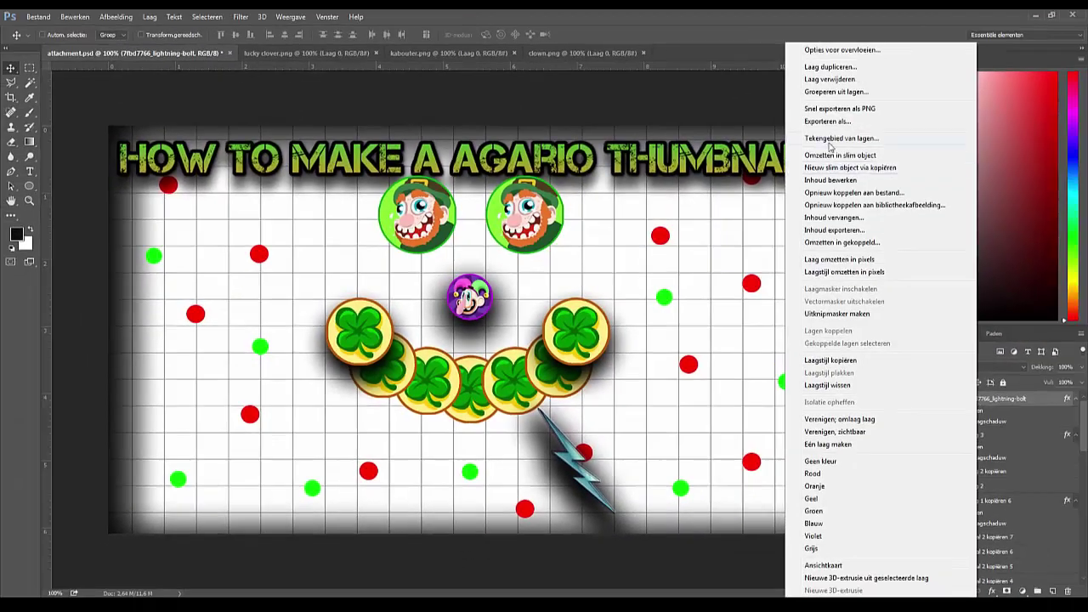
{"action": "left_click", "coordinate": [829, 67]}
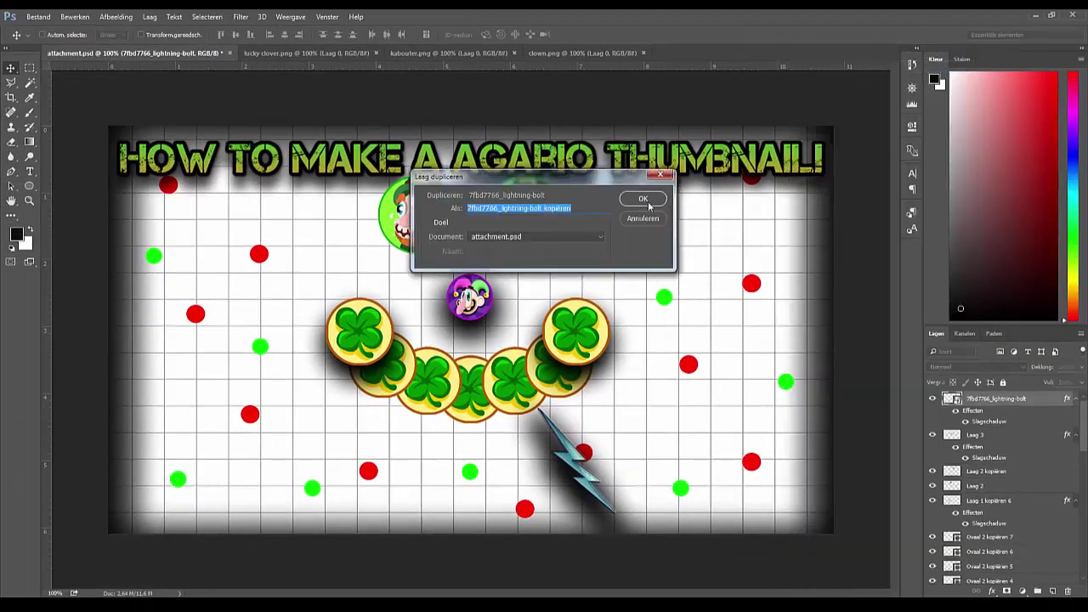
{"action": "key", "text": "Return"}
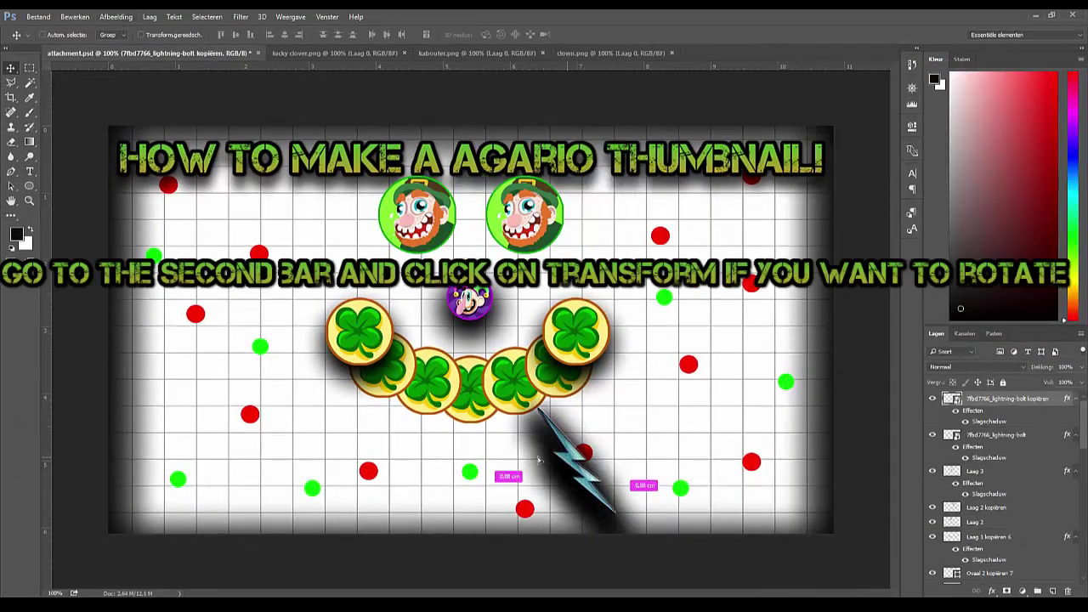
{"action": "left_click_drag", "start_coordinate": [538, 460], "coordinate": [533, 453]}
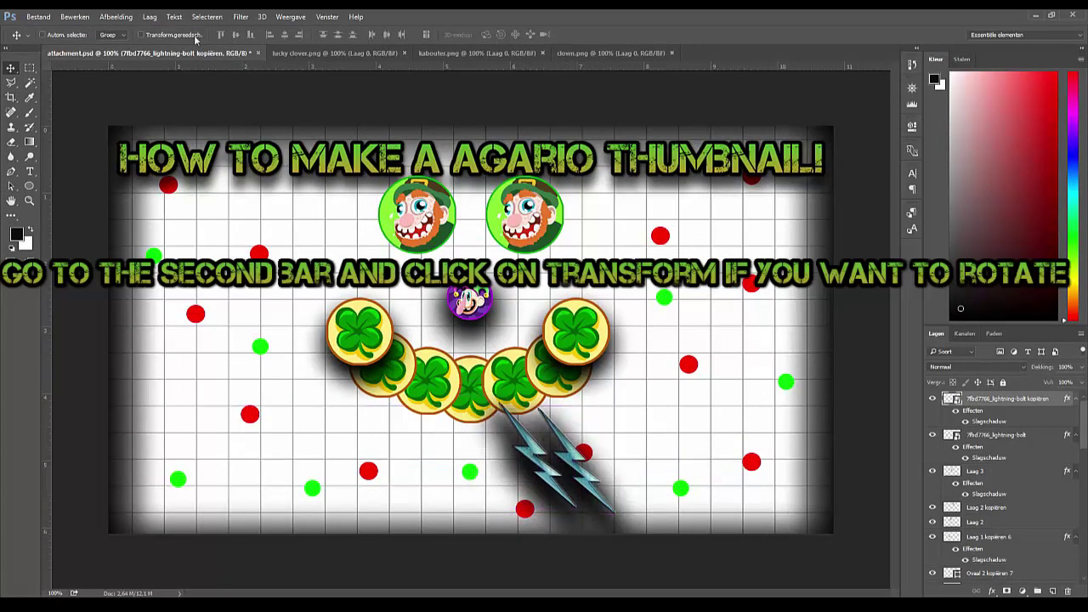
{"action": "left_click", "coordinate": [75, 16]}
{"action": "mouse_move", "coordinate": [89, 249]}
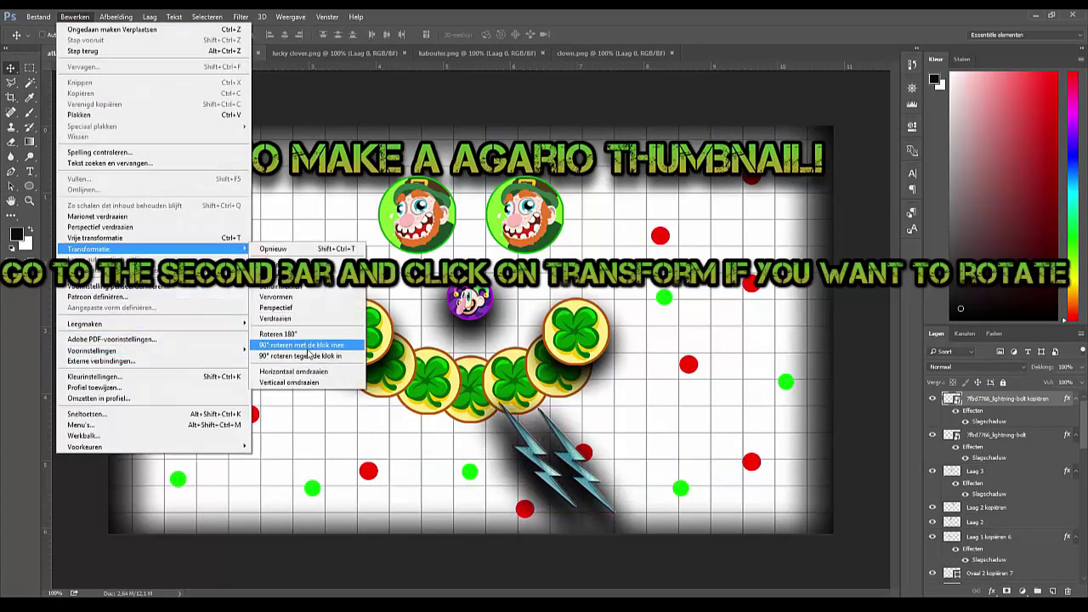
{"action": "left_click", "coordinate": [288, 275]}
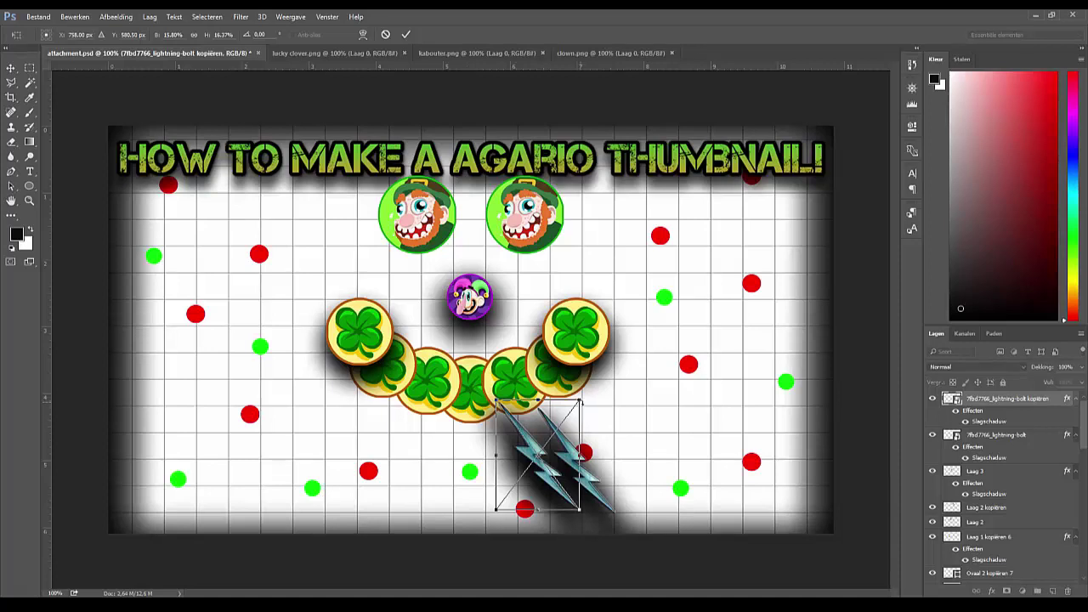
{"action": "left_click_drag", "start_coordinate": [583, 398], "coordinate": [596, 411]}
{"action": "left_click_drag", "start_coordinate": [541, 463], "coordinate": [544, 467]}
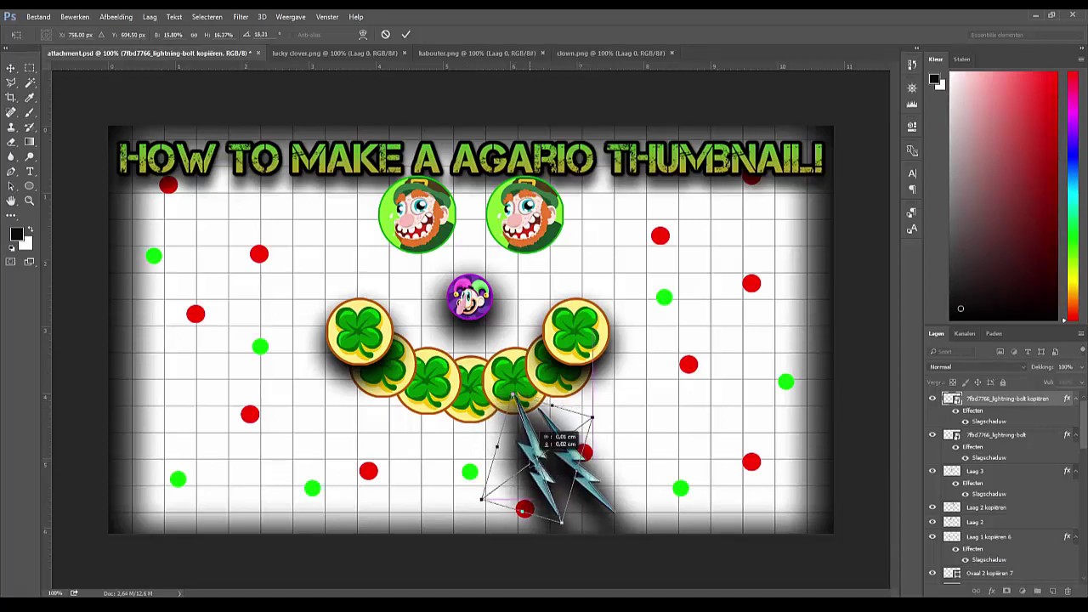
{"action": "key", "text": "Return"}
- Nudge the original bolt up and left with Shift+arrow keys
{"action": "left_click", "coordinate": [967, 436]}
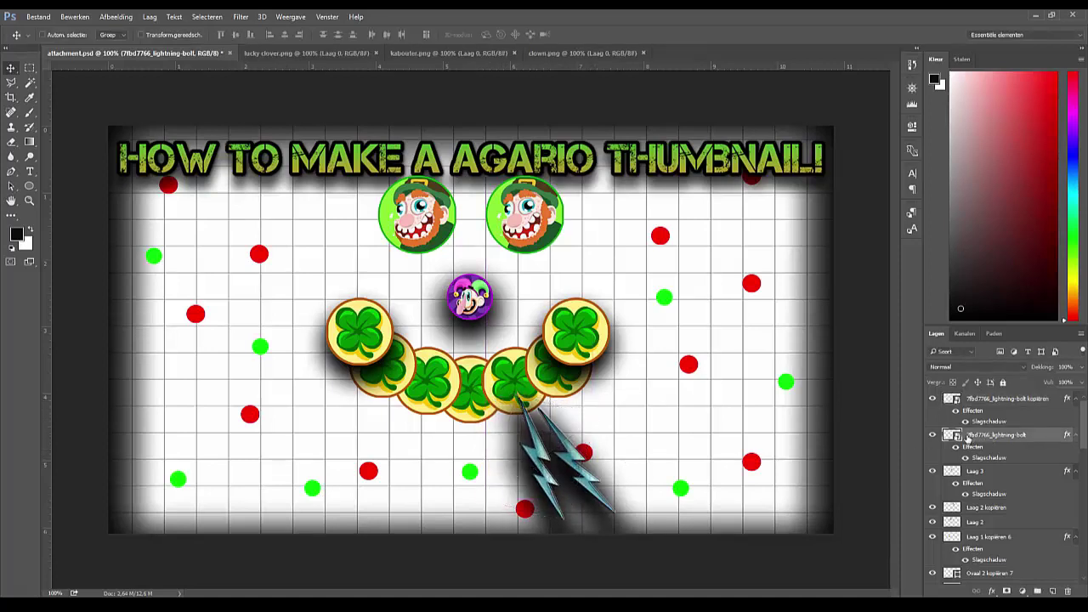
{"action": "key", "text": "shift+Up"}
{"action": "key", "text": "shift+Left"}
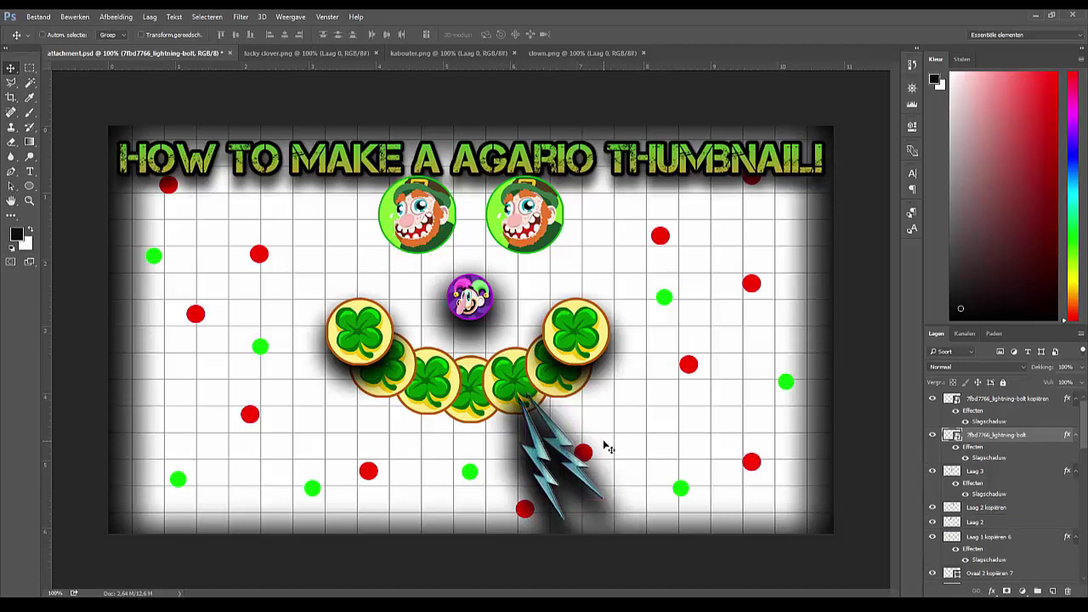
{"action": "right_click", "coordinate": [986, 399]}
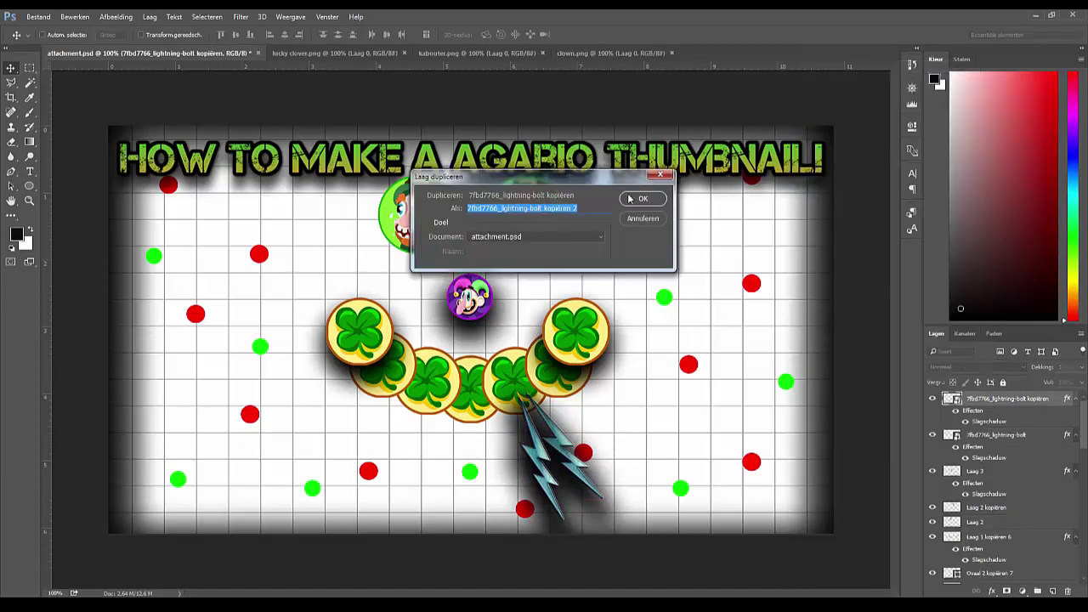
- Add a third bolt copy to the left, rotated to about 31.6°
{"action": "left_click", "coordinate": [837, 64]}
{"action": "key", "text": "Return"}
{"action": "left_click_drag", "start_coordinate": [515, 459], "coordinate": [507, 453]}
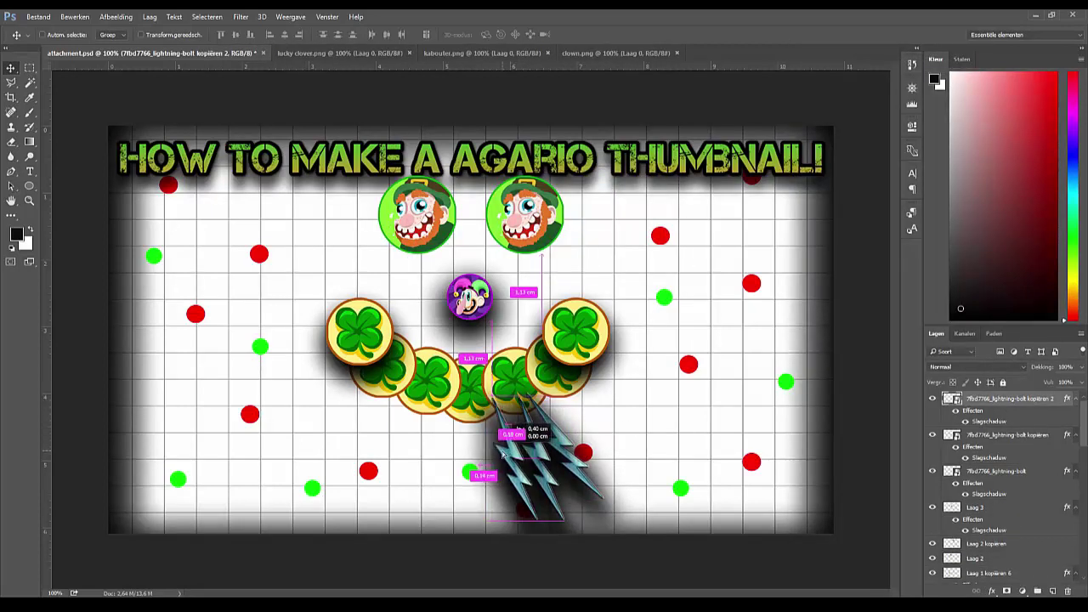
{"action": "right_click", "coordinate": [512, 448]}
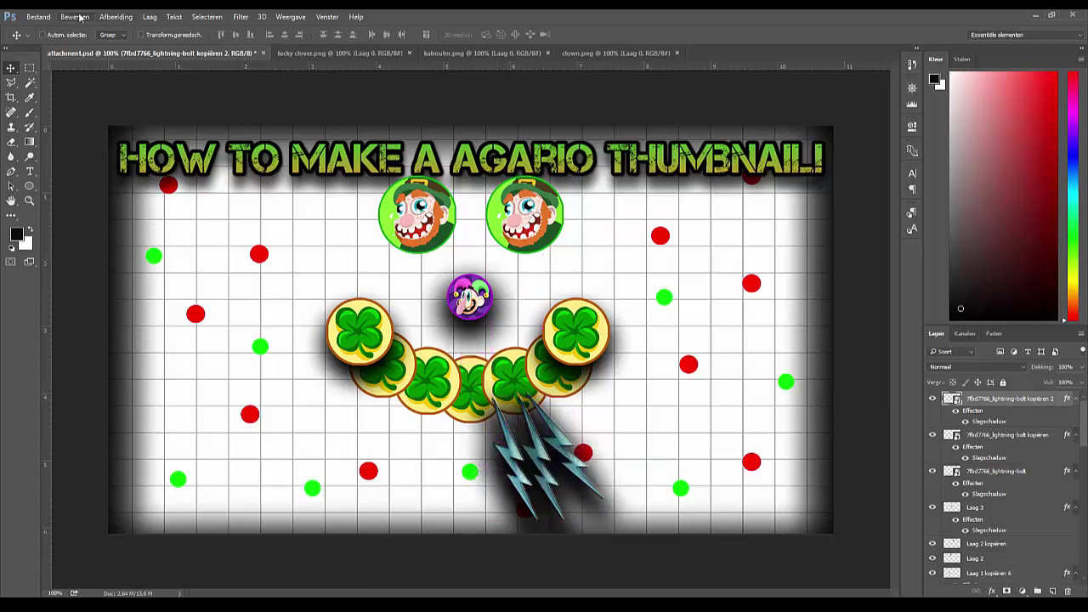
{"action": "left_click", "coordinate": [75, 17]}
{"action": "left_click", "coordinate": [272, 275]}
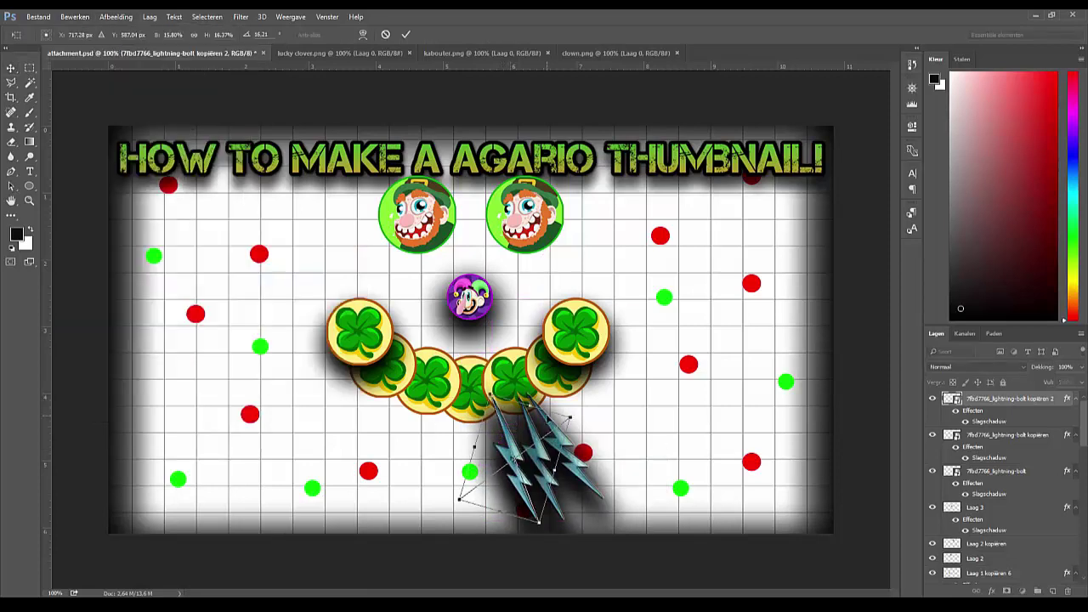
{"action": "left_click_drag", "start_coordinate": [600, 404], "coordinate": [540, 462]}
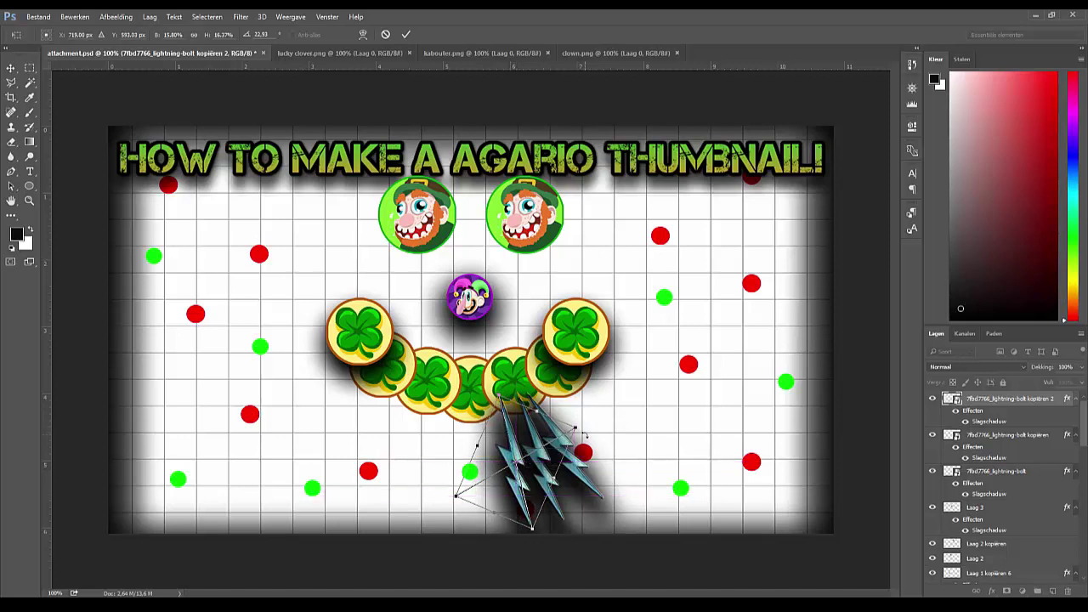
{"action": "left_click_drag", "start_coordinate": [595, 425], "coordinate": [587, 433]}
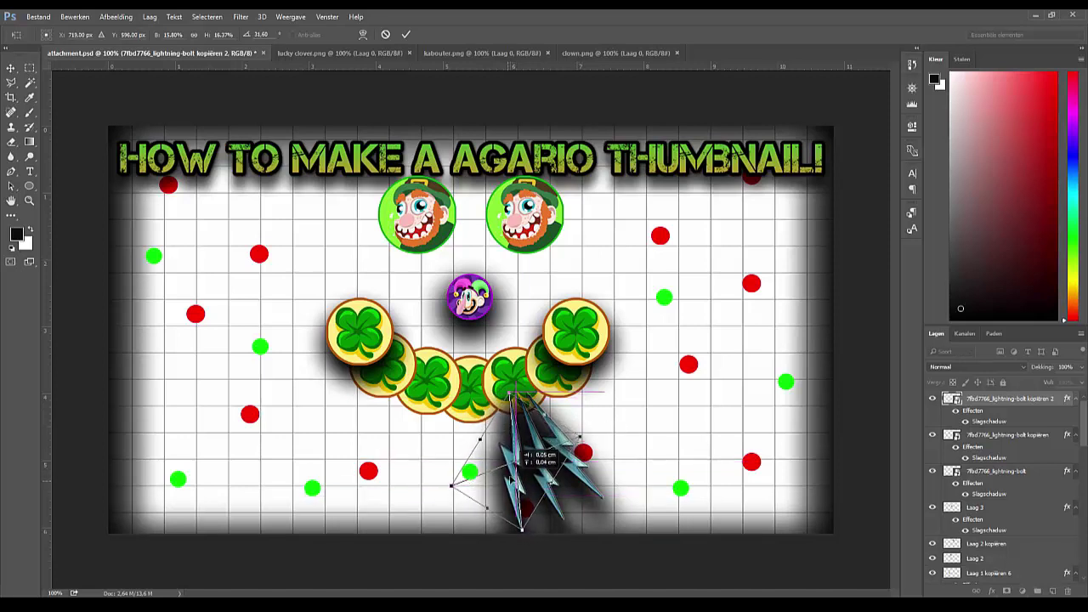
{"action": "key", "text": "Return"}
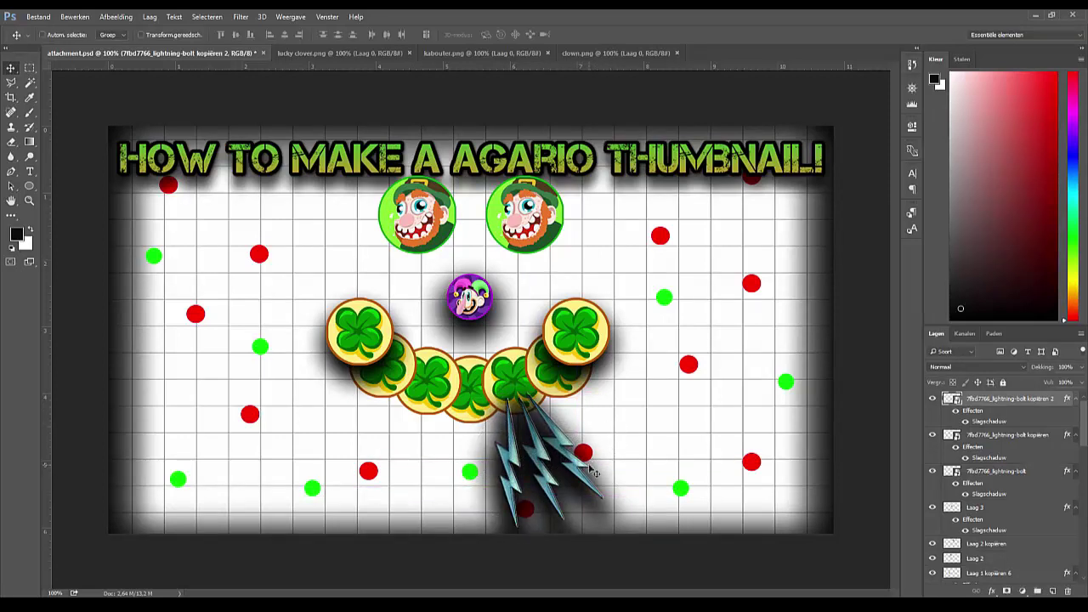